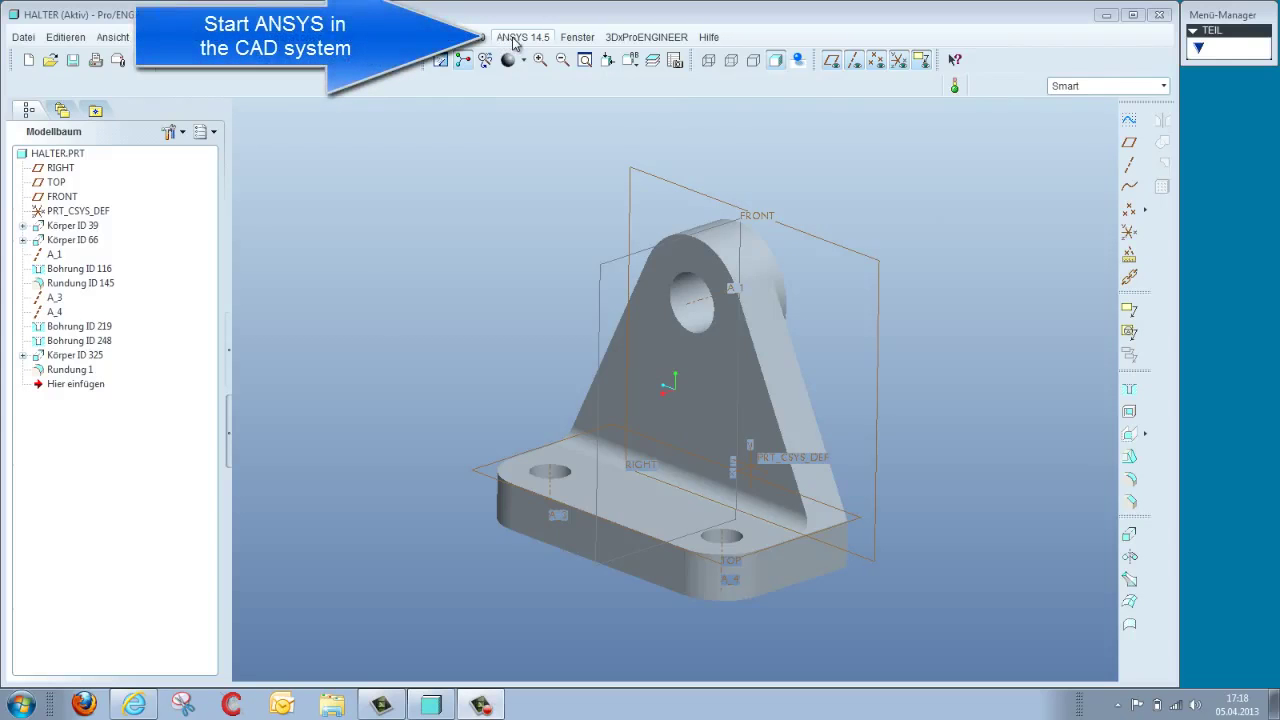
Step: Send the HALTER bracket part from Pro/ENGINEER to ANSYS 14.5 Workbench as a Geometry system
{"action": "left_click", "coordinate": [514, 40]}
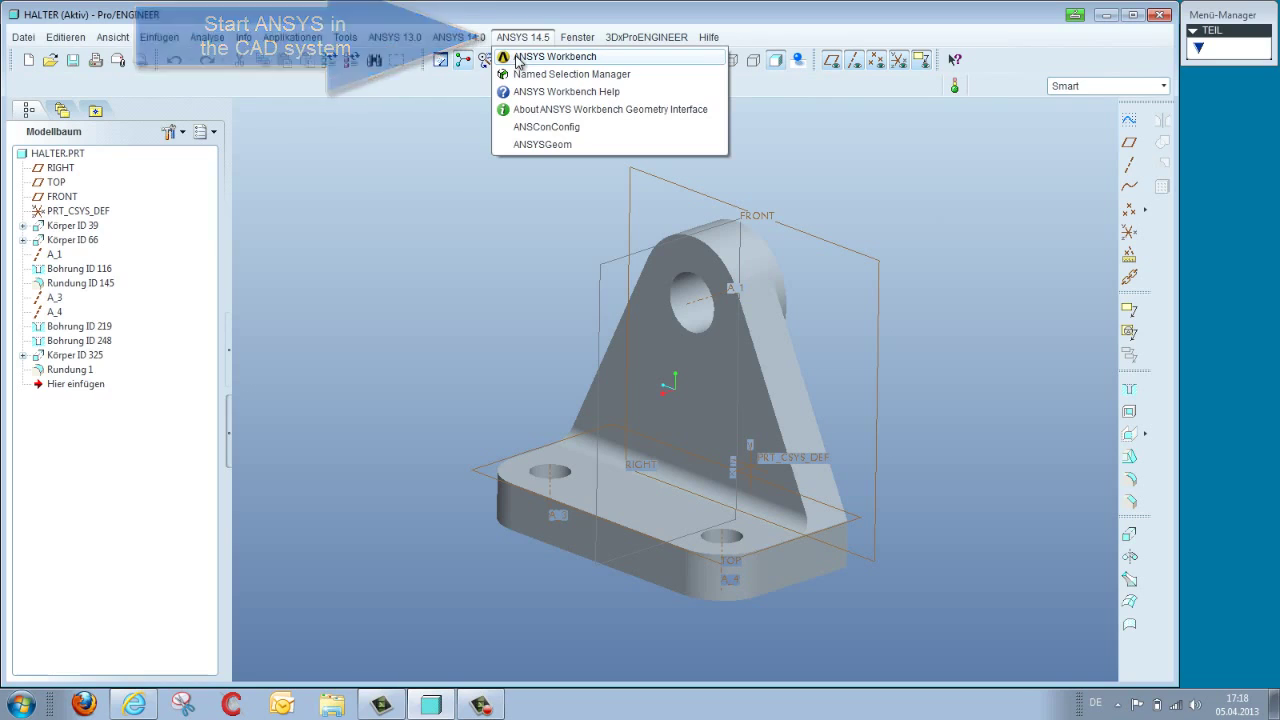
{"action": "left_click", "coordinate": [518, 59]}
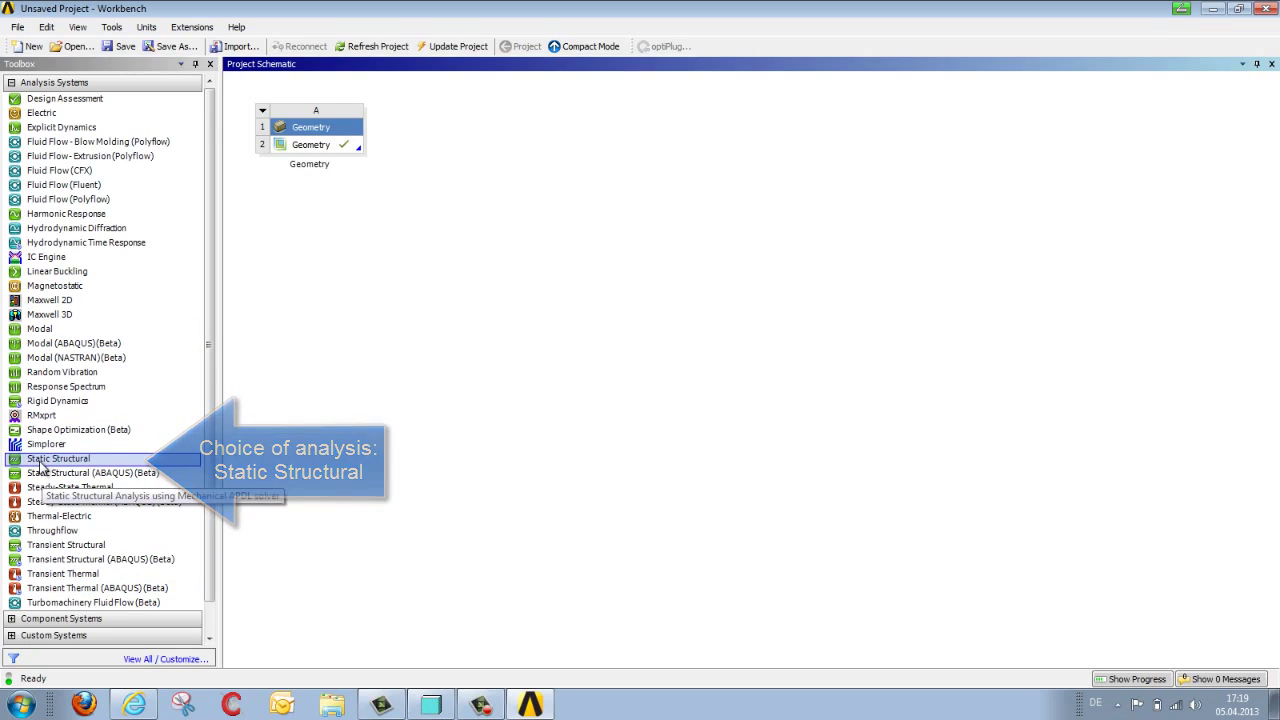
Step: Link a Static Structural system to the bracket geometry and open its Model in Mechanical
{"action": "left_click_drag", "start_coordinate": [92, 460], "coordinate": [341, 146]}
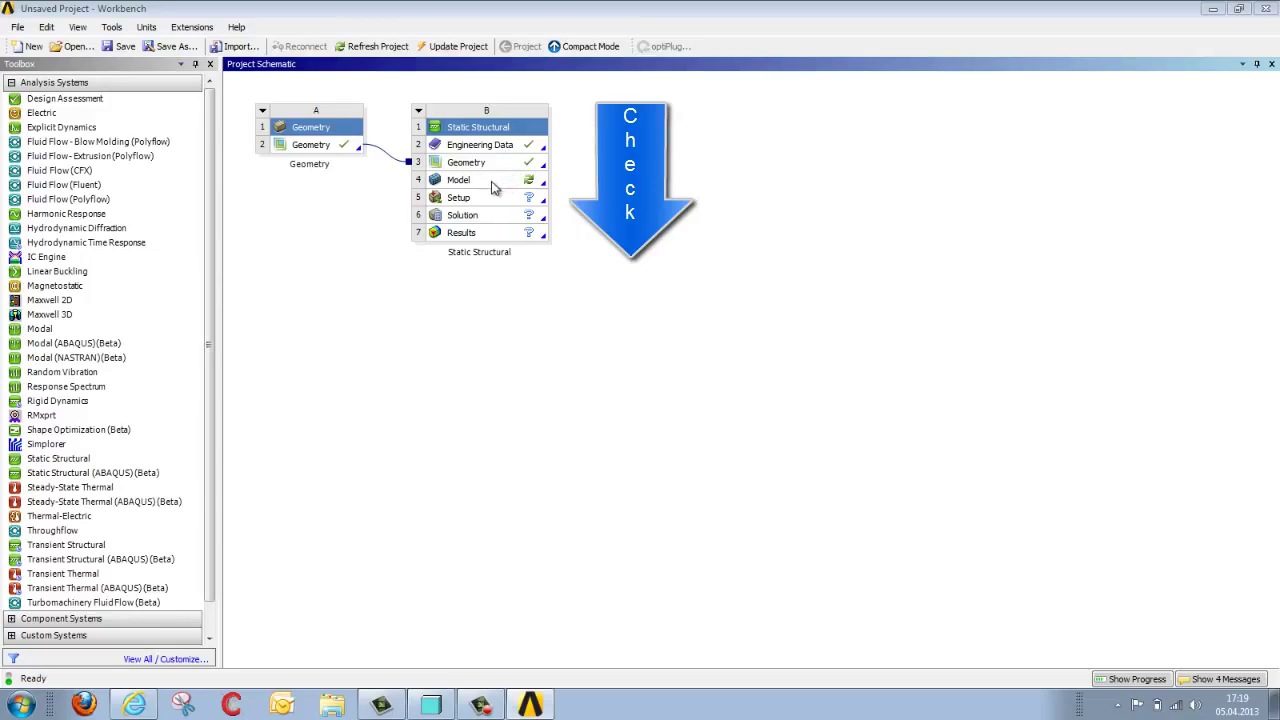
{"action": "left_click", "coordinate": [493, 188]}
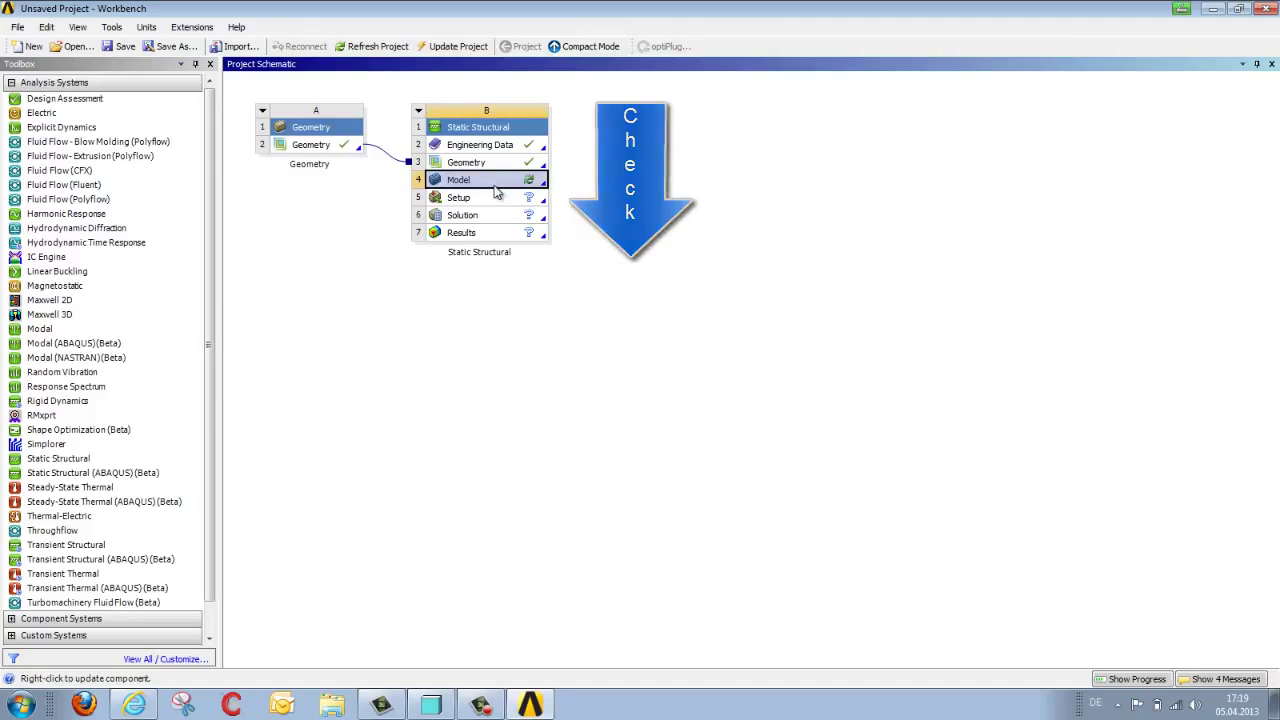
{"action": "right_click", "coordinate": [495, 188]}
{"action": "left_click", "coordinate": [526, 191]}
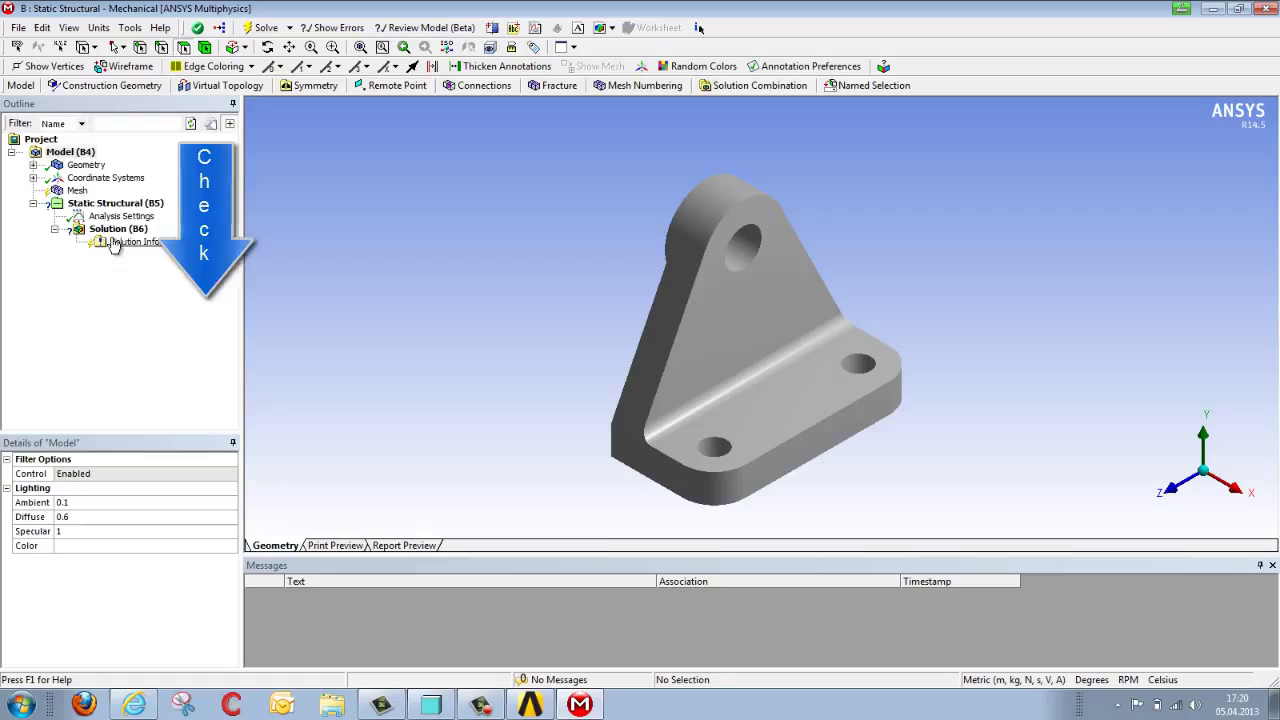
Step: Inspect the HALTER body's details to confirm Structural Steel material and flexible stiffness
{"action": "left_click", "coordinate": [33, 165]}
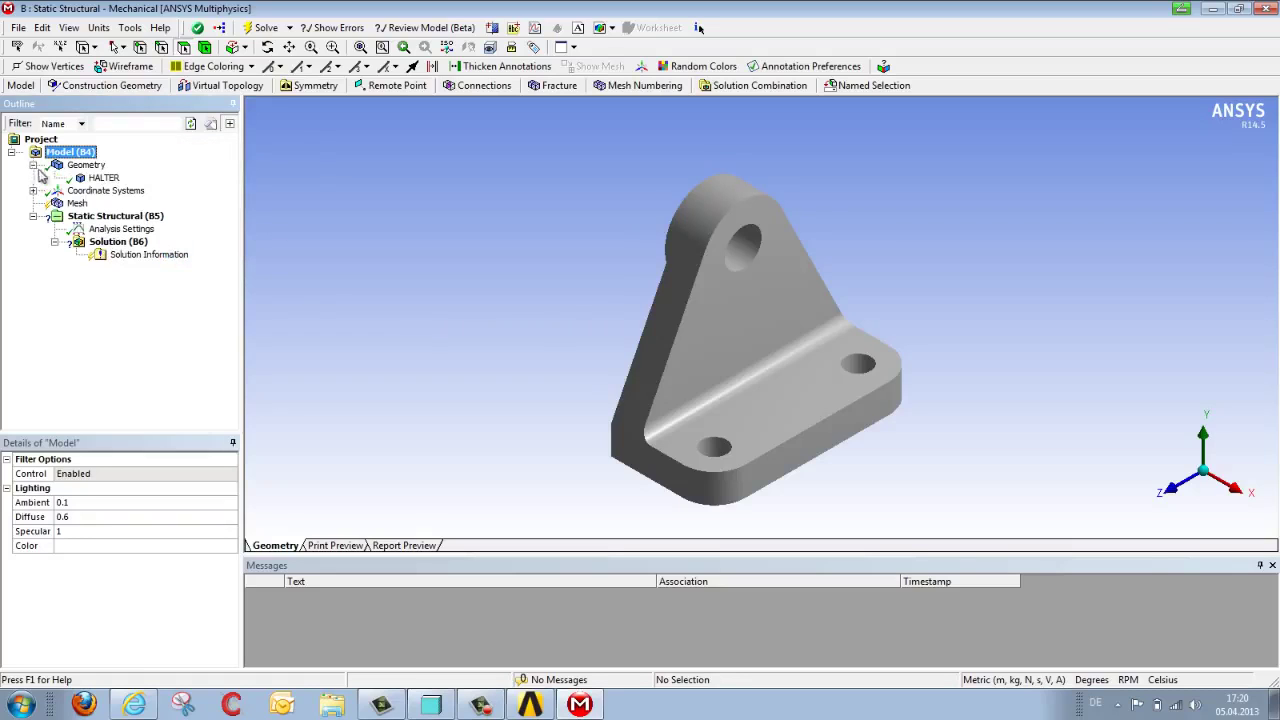
{"action": "left_click", "coordinate": [80, 165]}
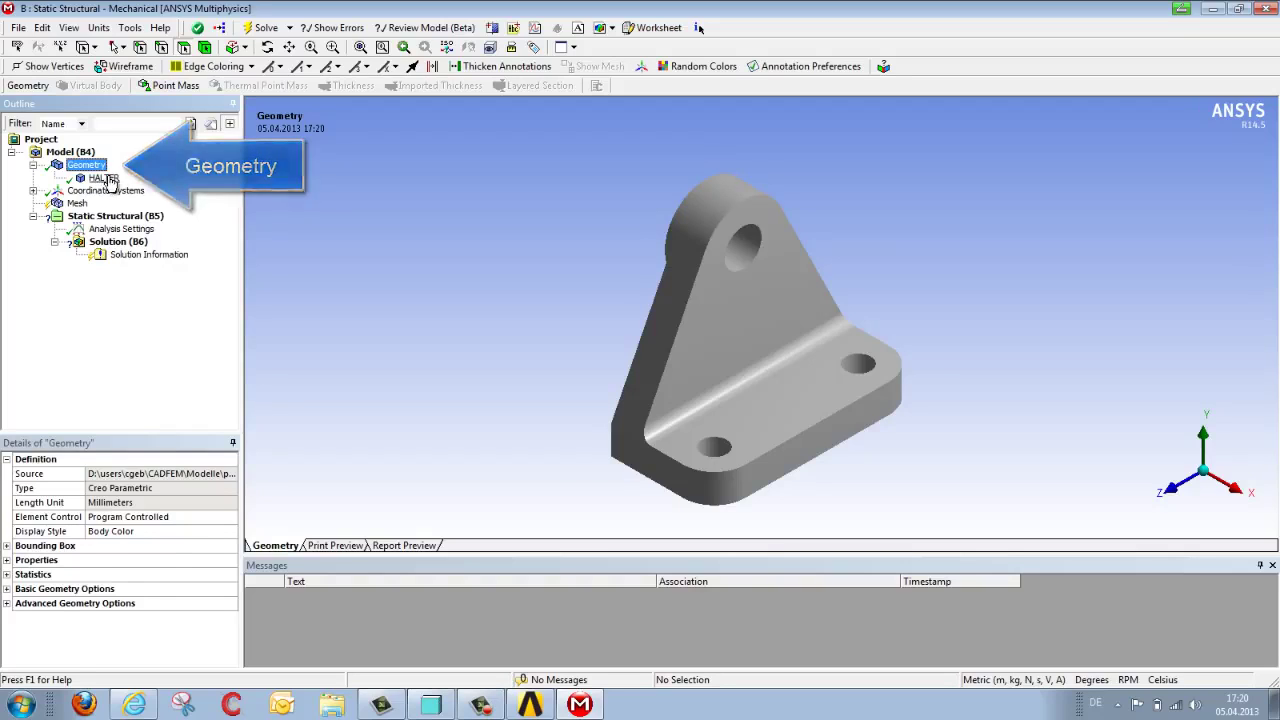
{"action": "left_click", "coordinate": [104, 178]}
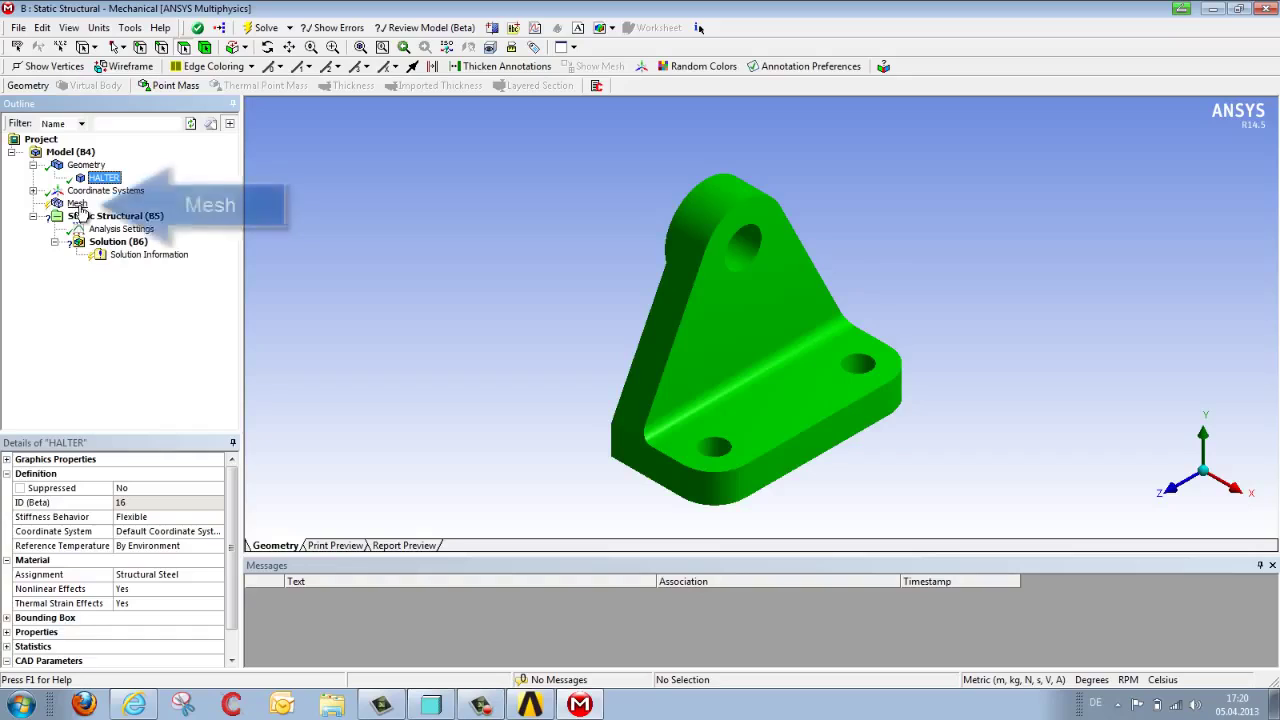
Step: Generate the default tetrahedral mesh on the HALTER bracket
{"action": "left_click", "coordinate": [77, 204]}
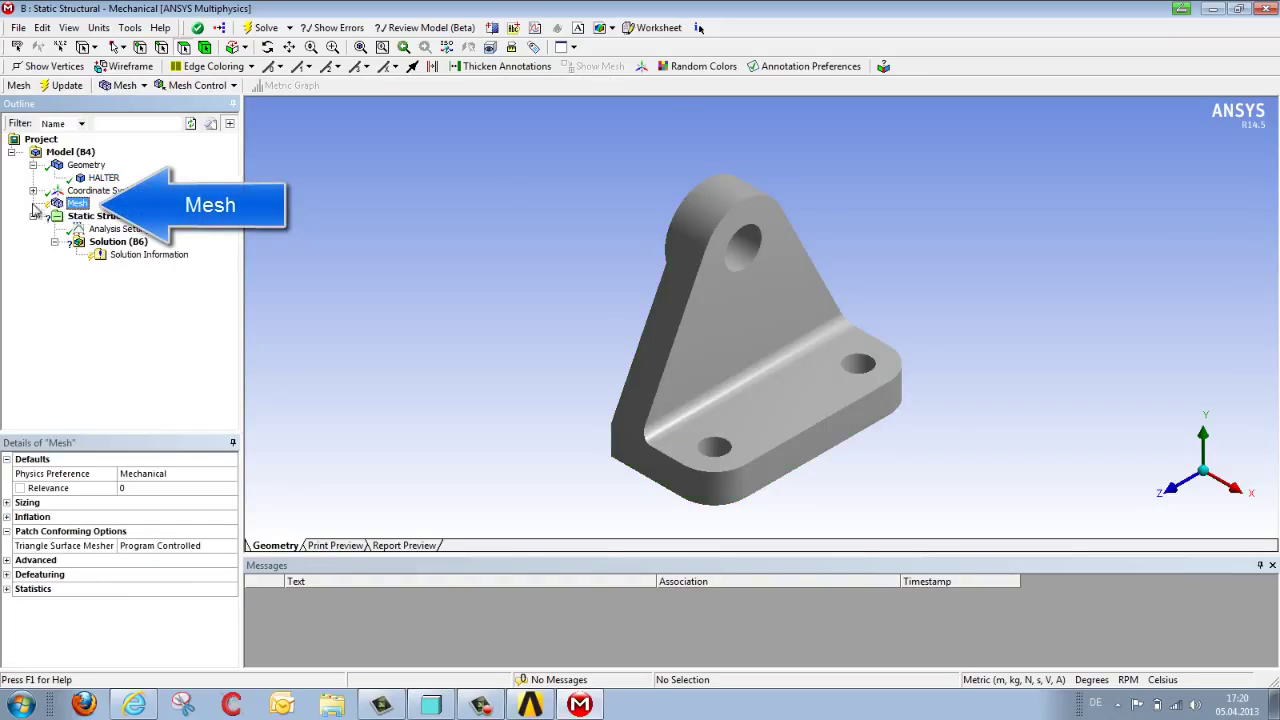
{"action": "right_click", "coordinate": [72, 205]}
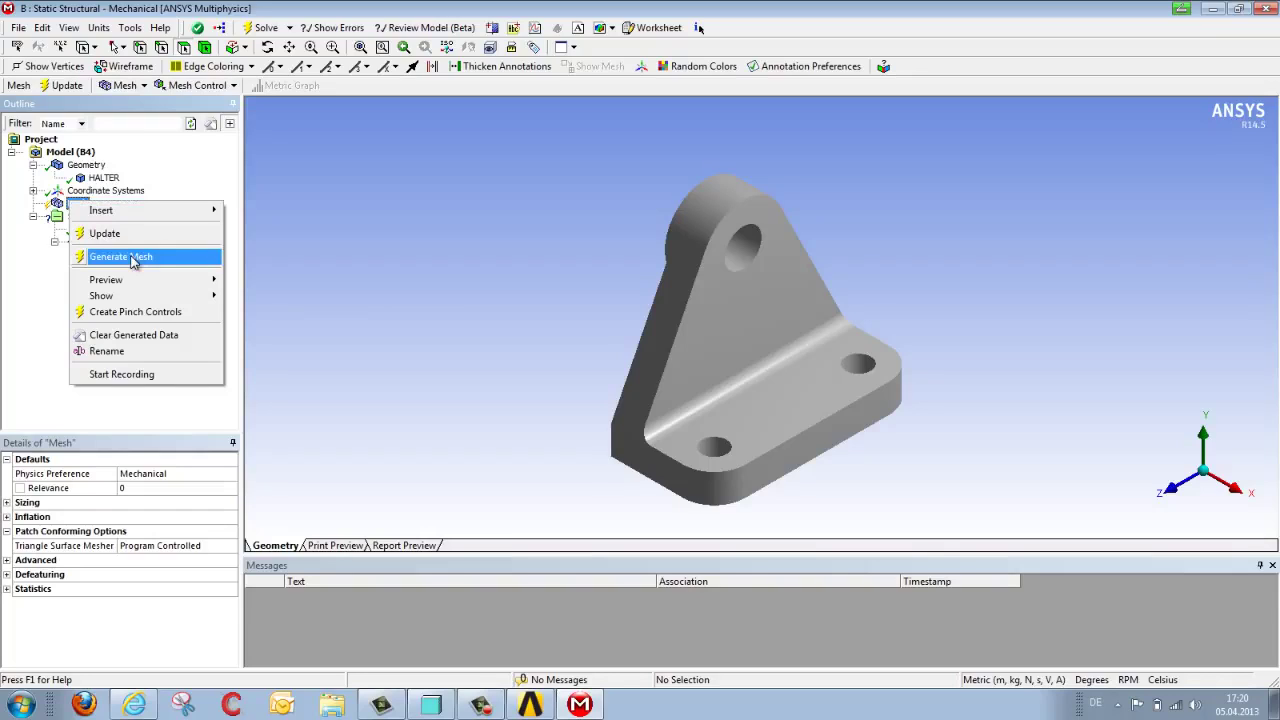
{"action": "left_click", "coordinate": [133, 259]}
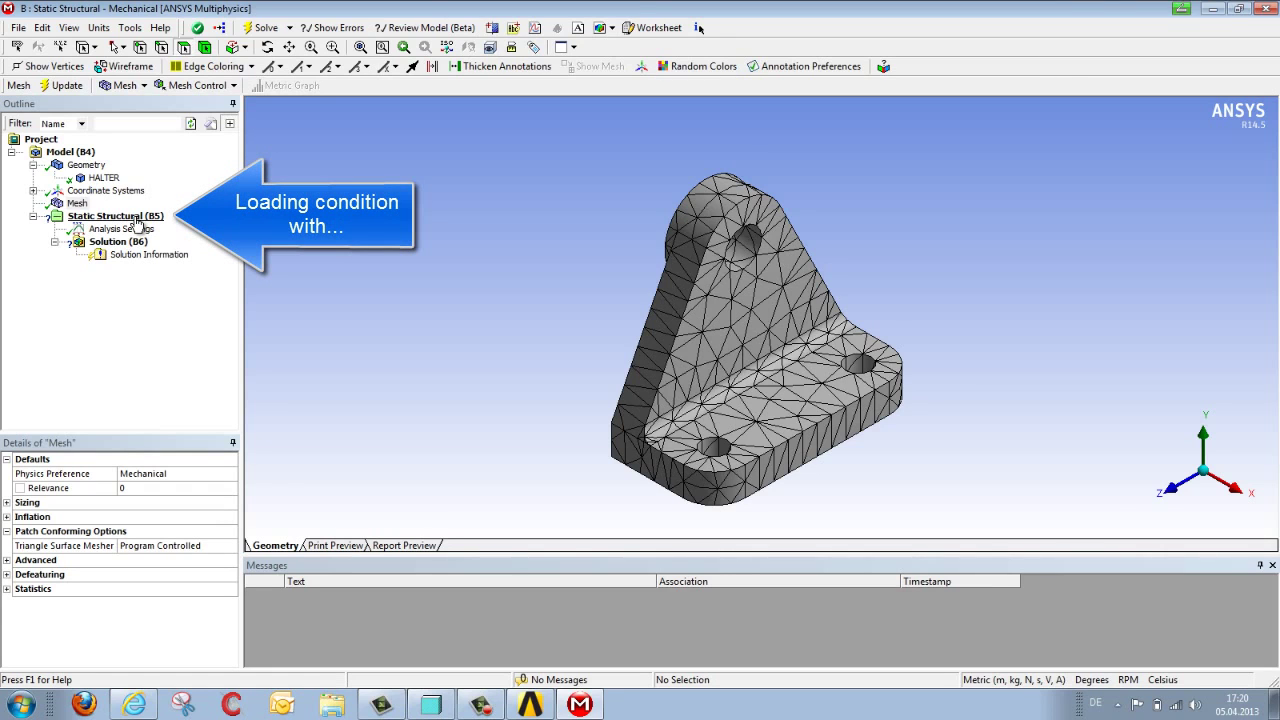
Step: Add a Force load scoped to the top ring face of the bracket's boss
{"action": "left_click", "coordinate": [137, 218]}
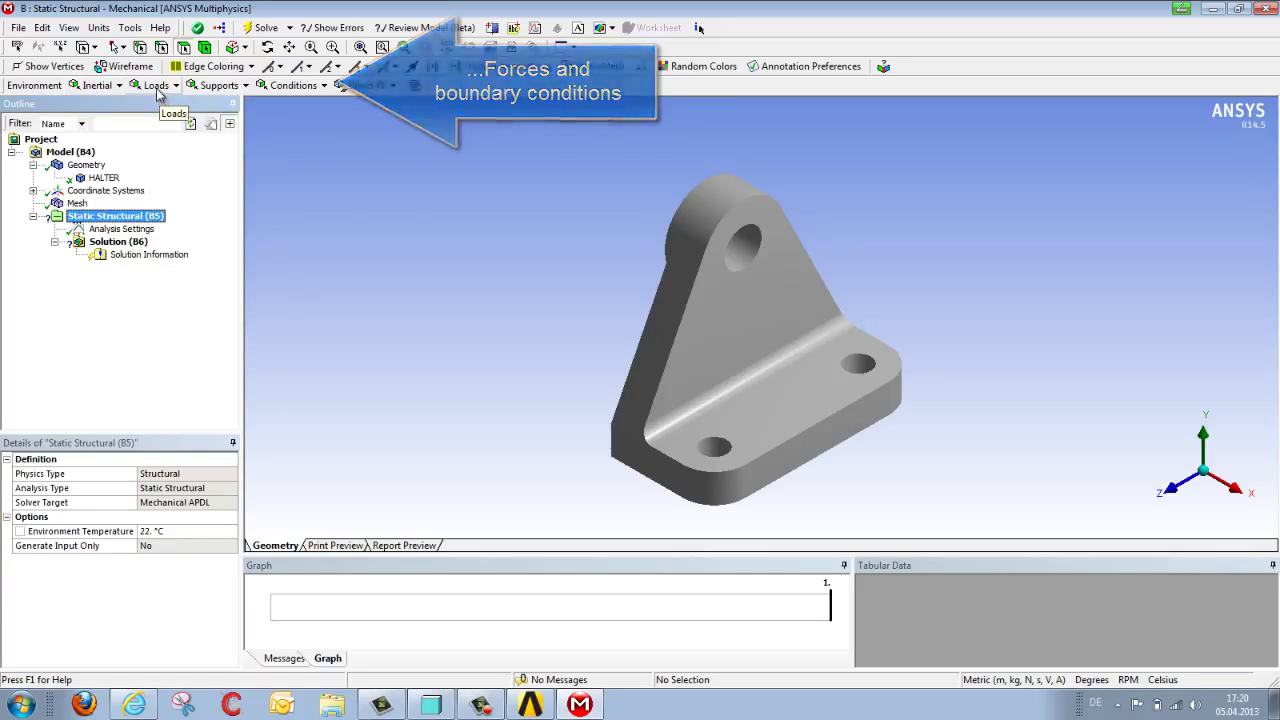
{"action": "left_click", "coordinate": [156, 86]}
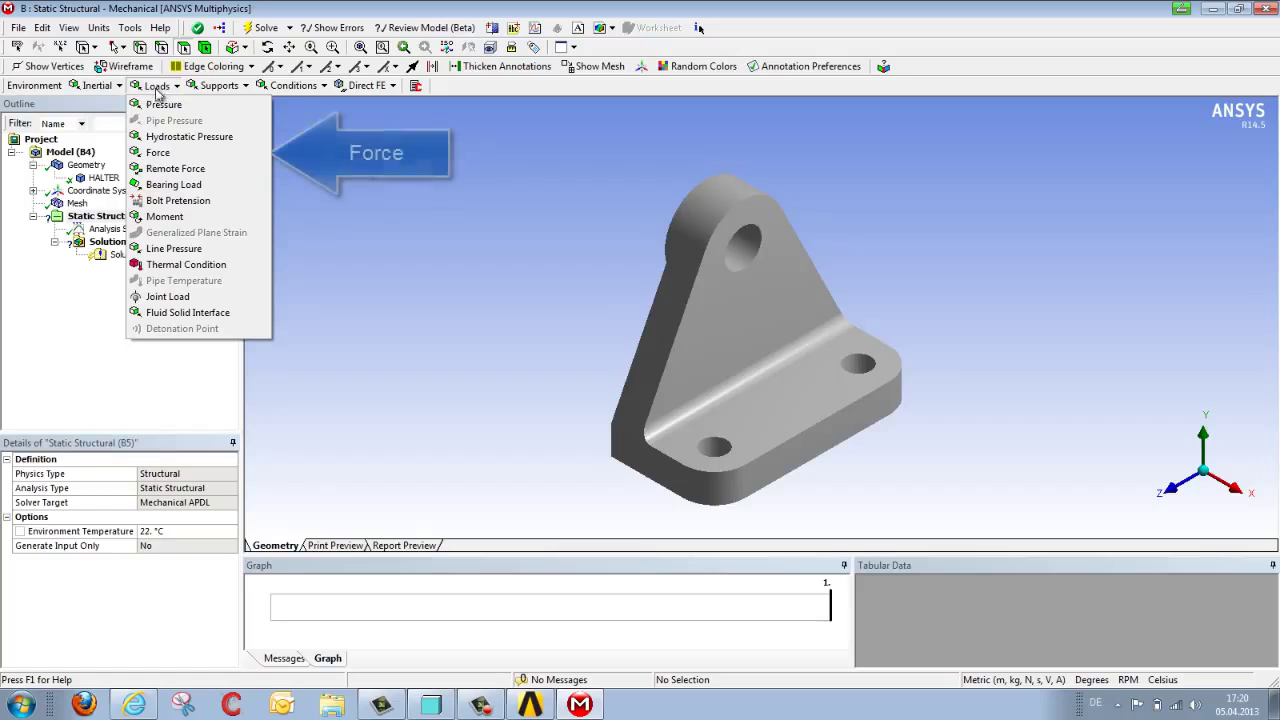
{"action": "left_click", "coordinate": [160, 153]}
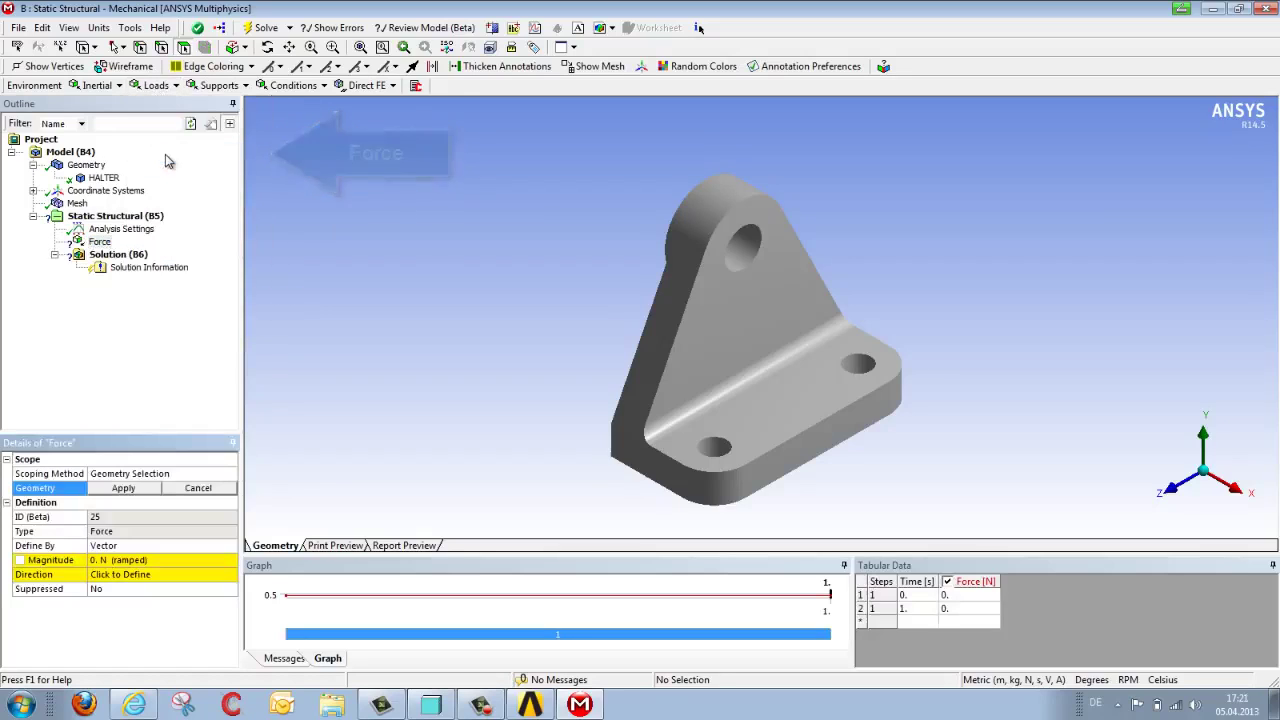
{"action": "middle_click_drag", "start_coordinate": [517, 328], "coordinate": [812, 285]}
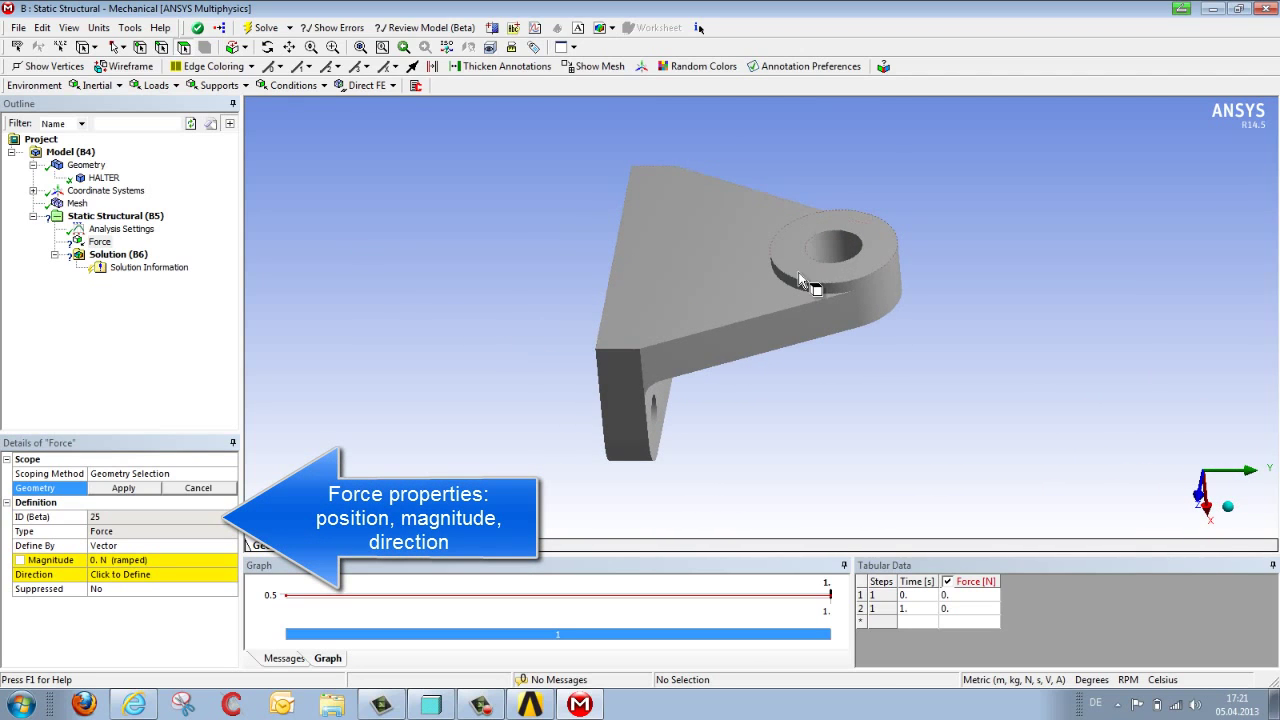
{"action": "left_click", "coordinate": [797, 290]}
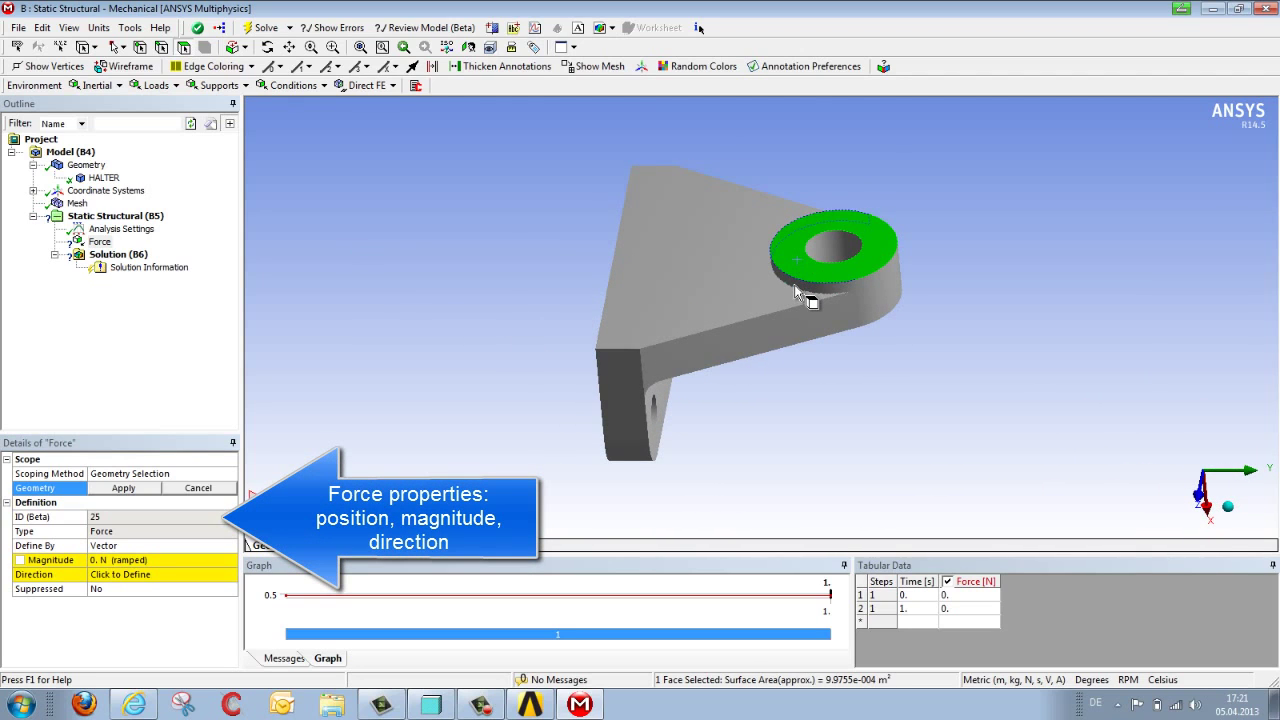
{"action": "left_click", "coordinate": [143, 492]}
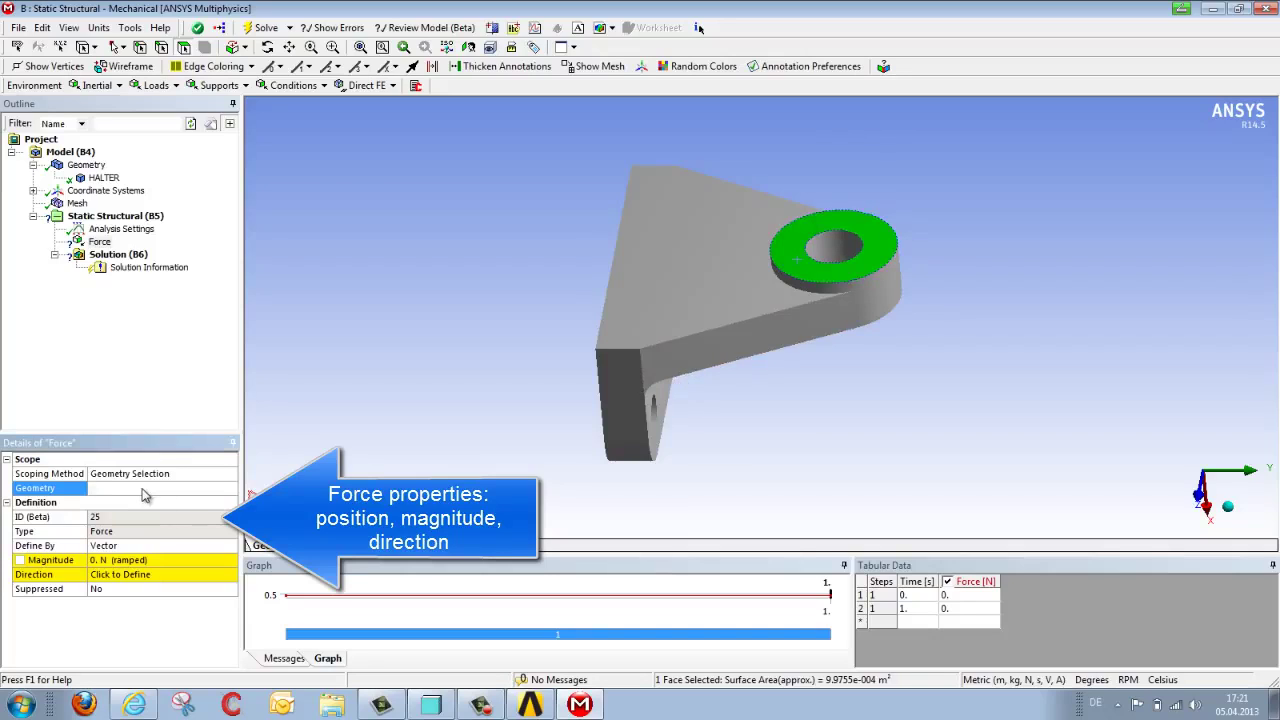
Step: Set the force magnitude to 10000 N along X, giving components 10000;0;0 N
{"action": "left_click", "coordinate": [156, 563]}
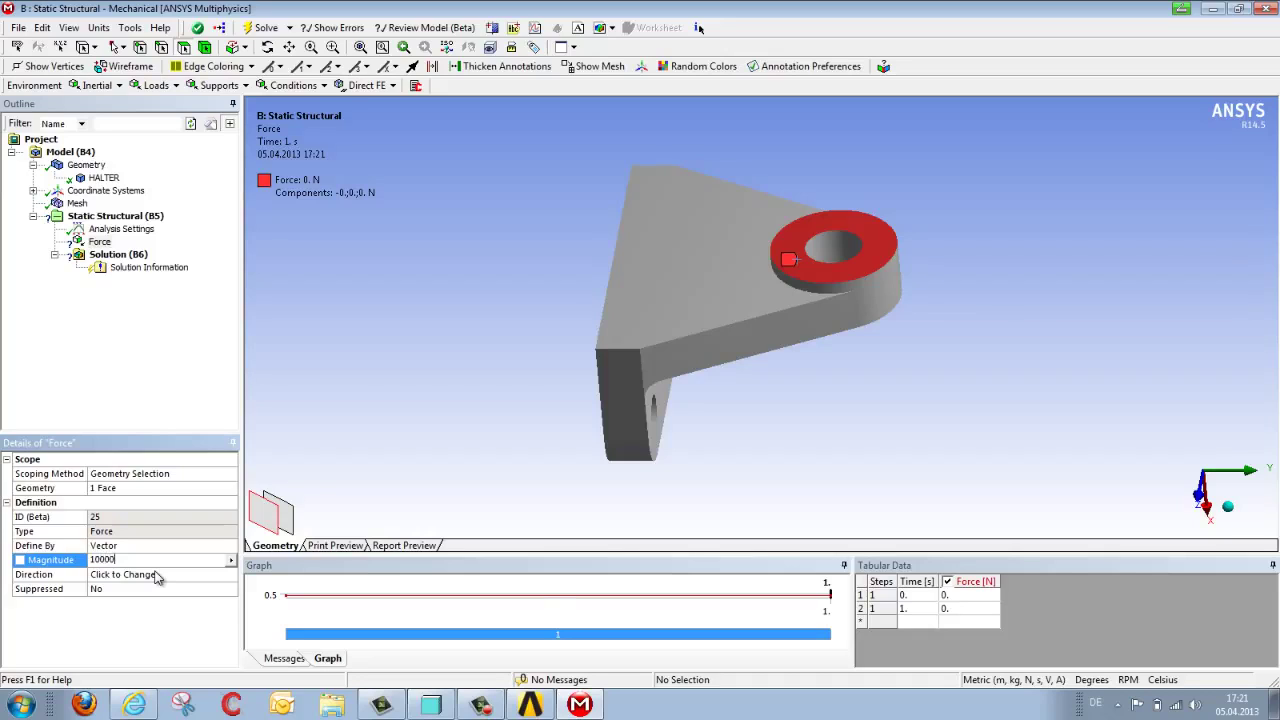
{"action": "type", "text": "10000"}
{"action": "key", "text": "Return"}
{"action": "left_click", "coordinate": [157, 577]}
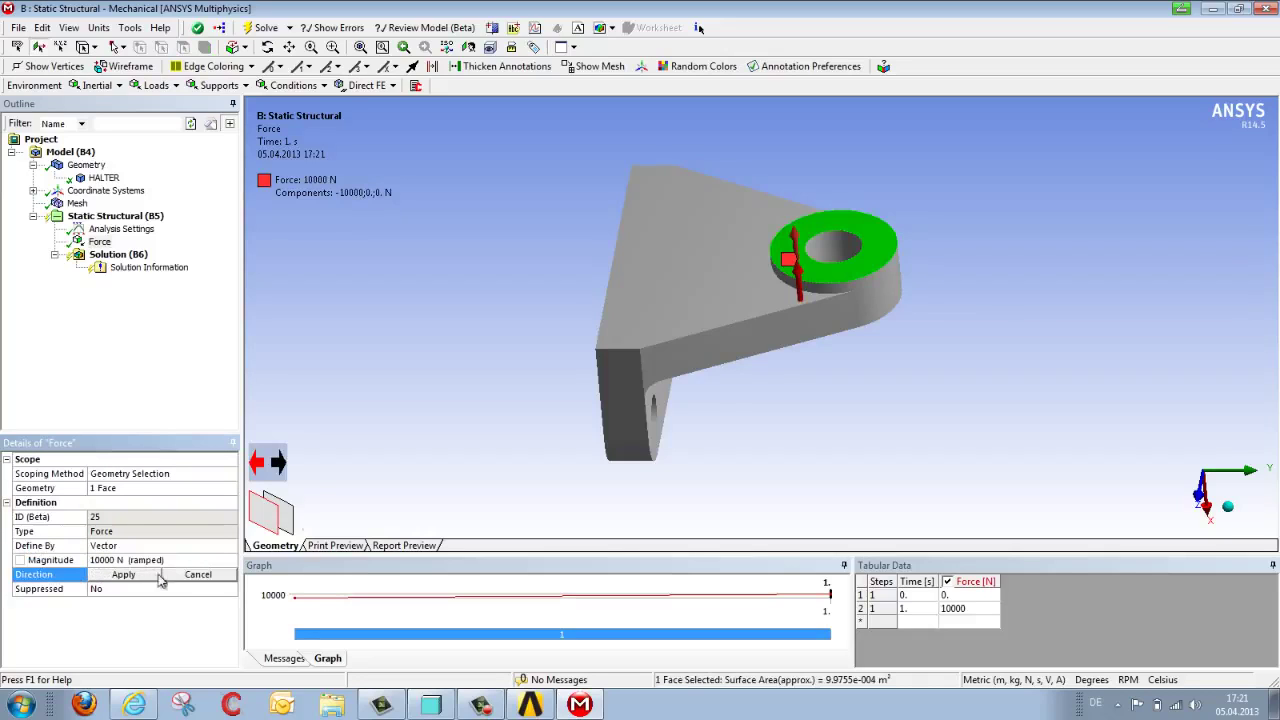
{"action": "left_click", "coordinate": [672, 316]}
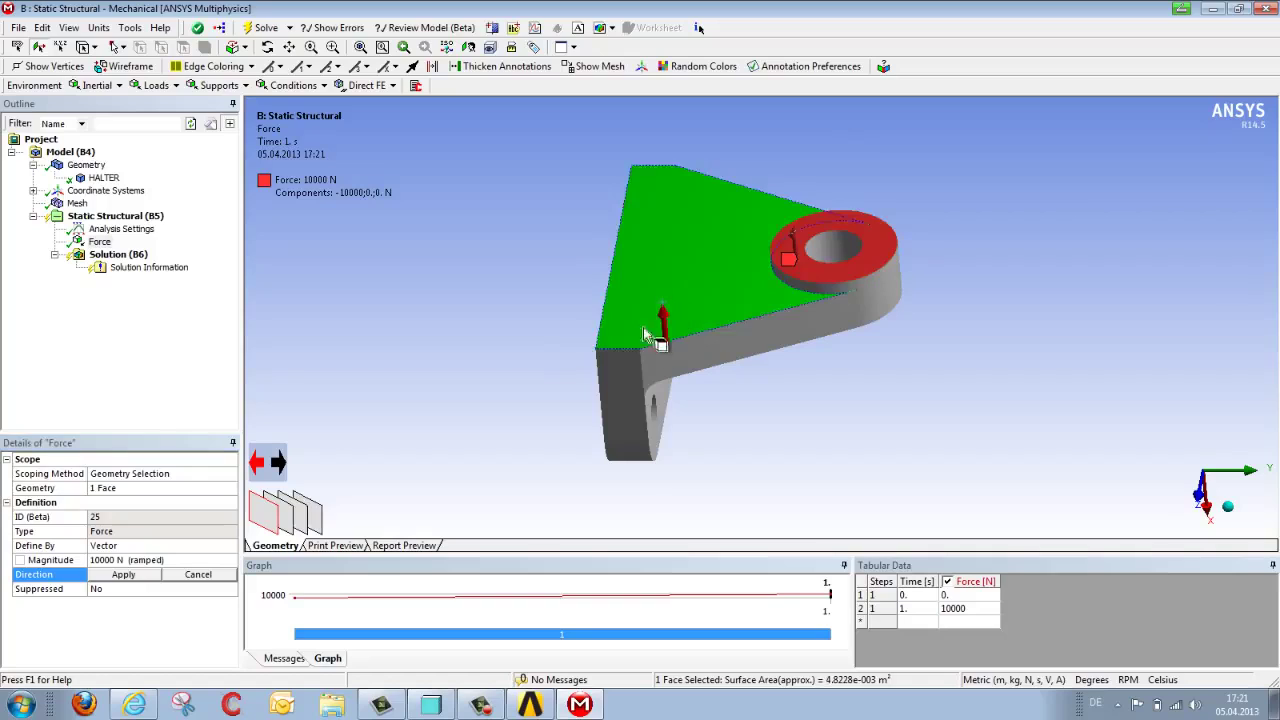
{"action": "left_click", "coordinate": [278, 462]}
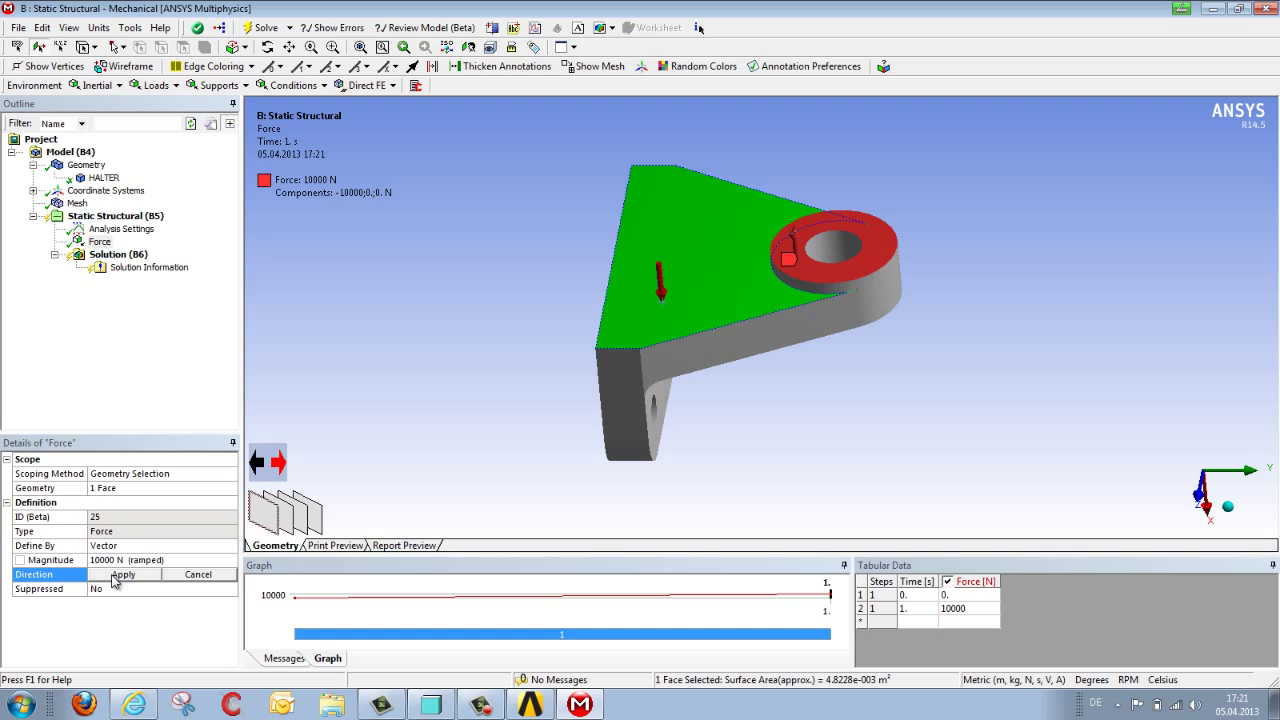
{"action": "left_click", "coordinate": [120, 575]}
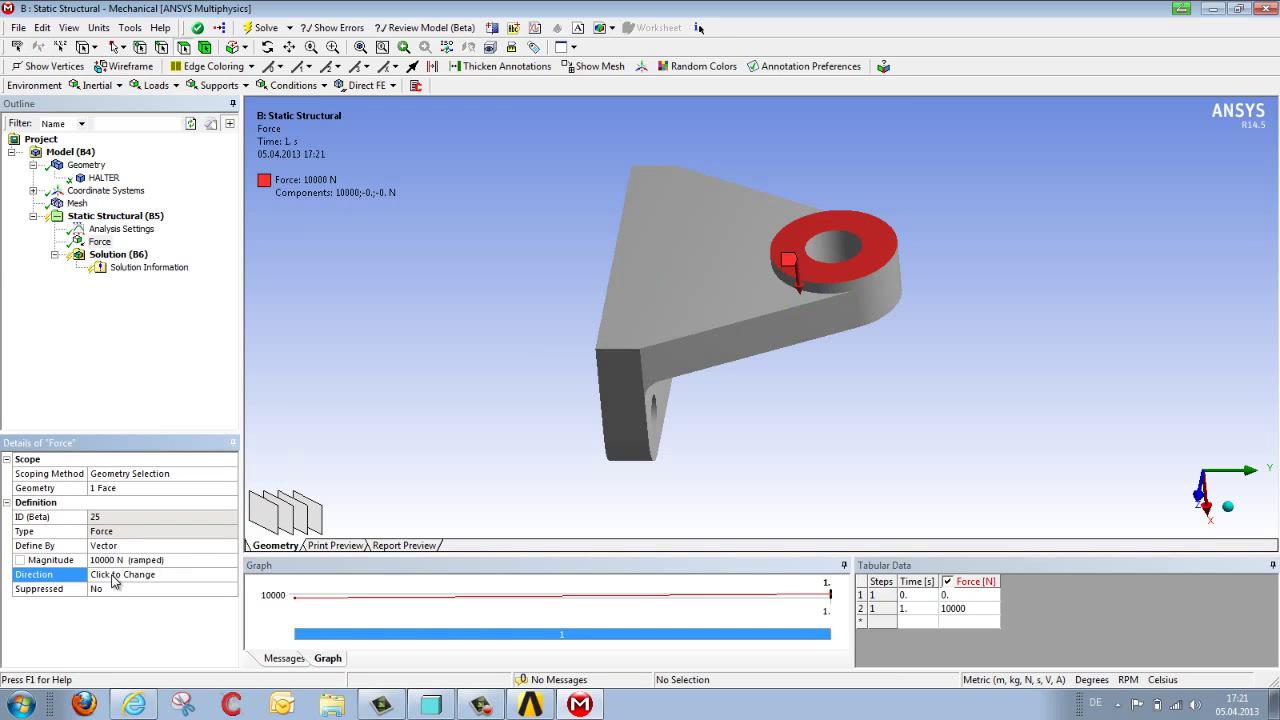
{"action": "middle_click_drag", "start_coordinate": [594, 467], "coordinate": [721, 442]}
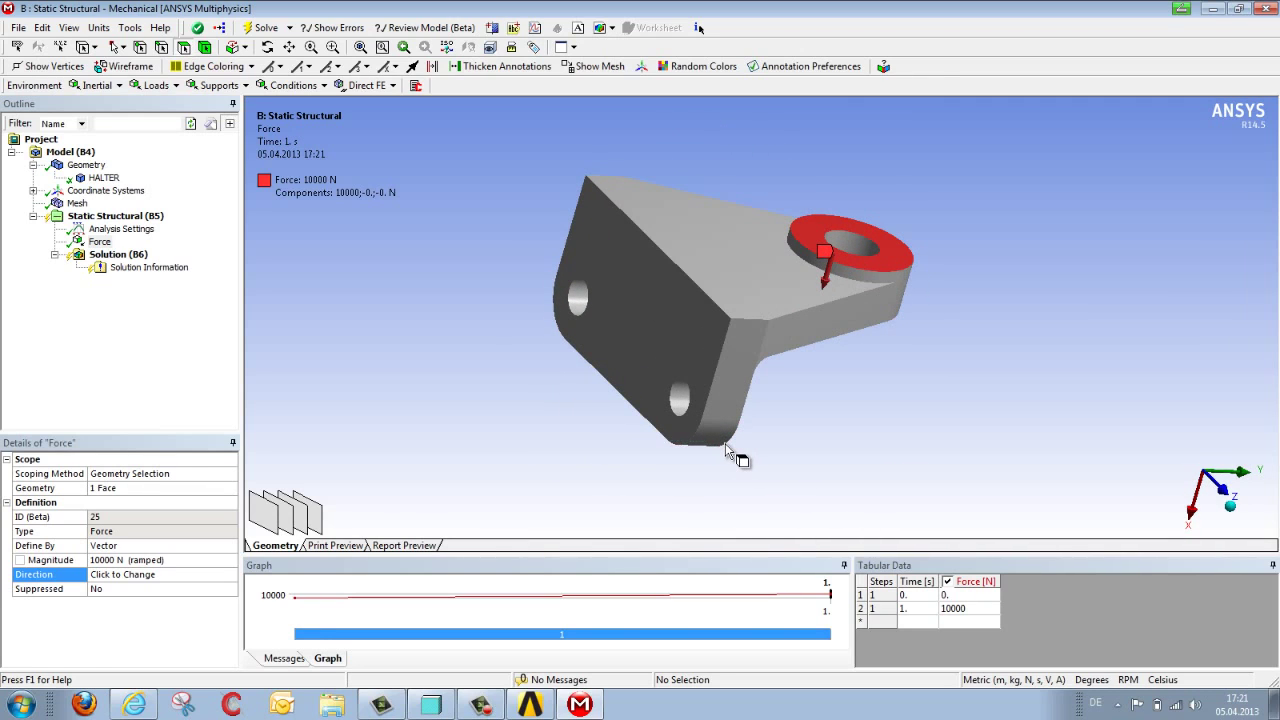
Step: Fix the bracket's flat two-hole mounting face, then review it alongside the 10000 N force
{"action": "left_click", "coordinate": [225, 86]}
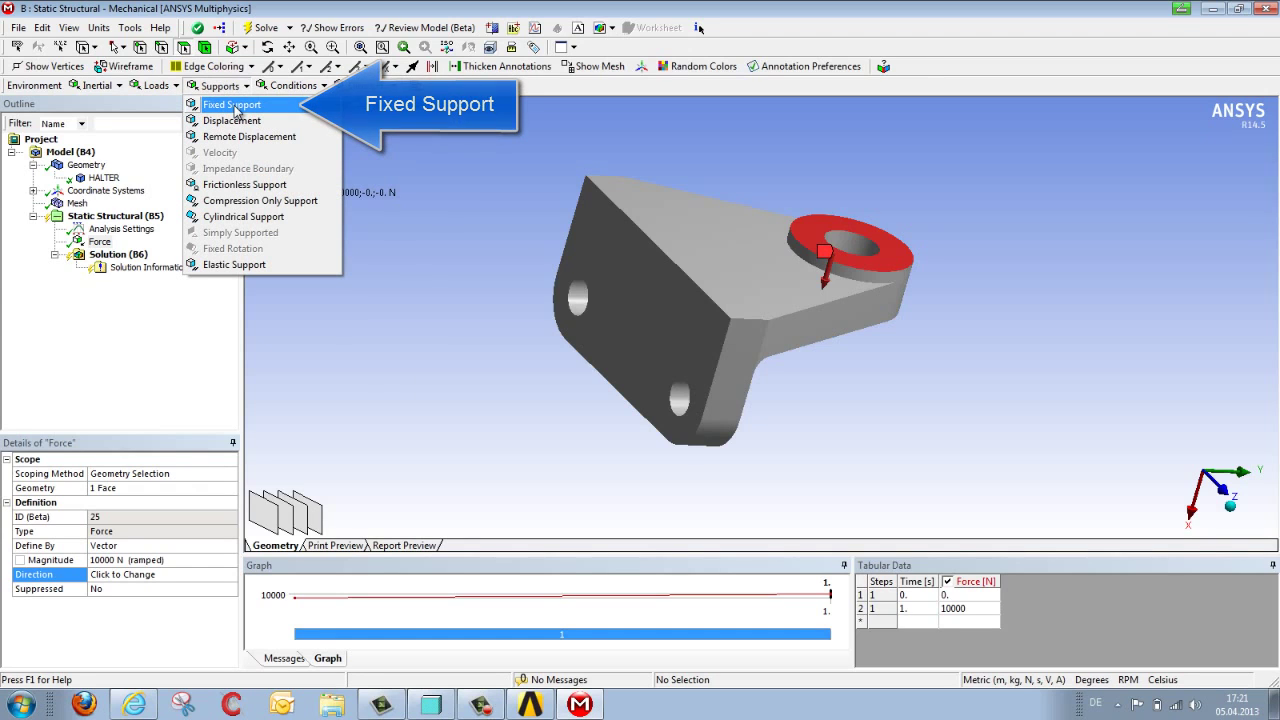
{"action": "left_click", "coordinate": [233, 105]}
{"action": "left_click", "coordinate": [648, 264]}
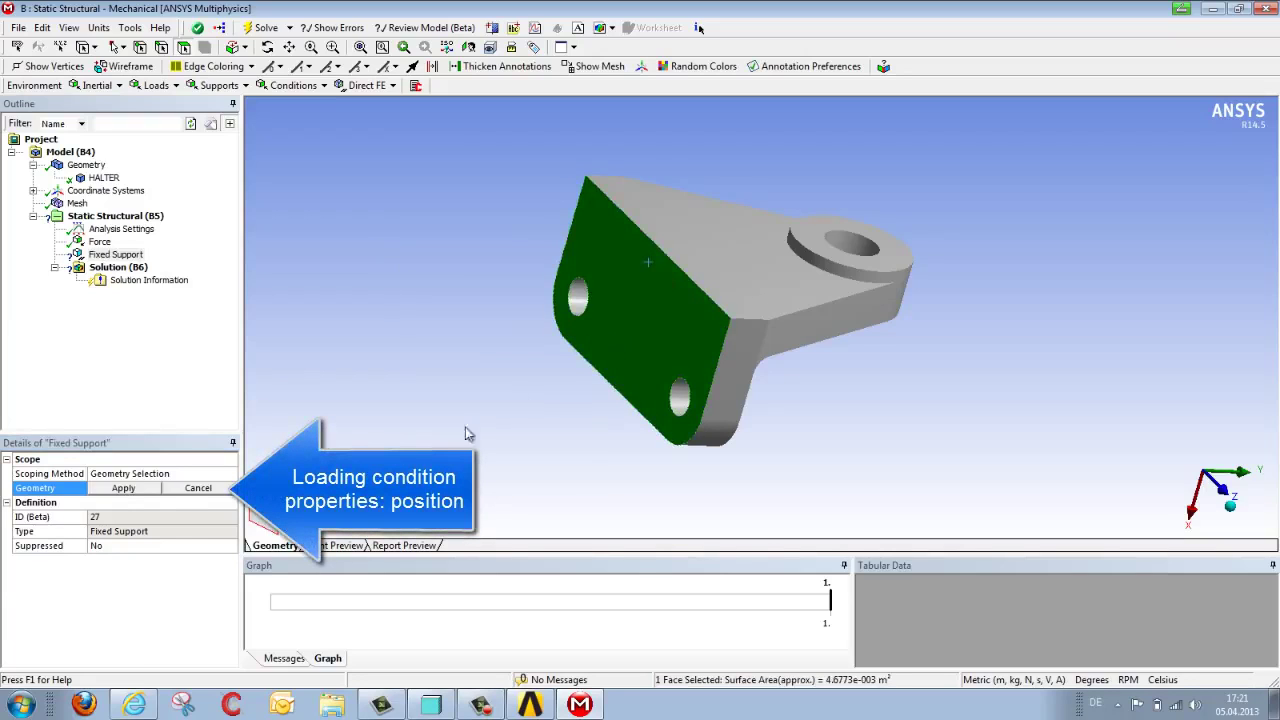
{"action": "left_click", "coordinate": [139, 489]}
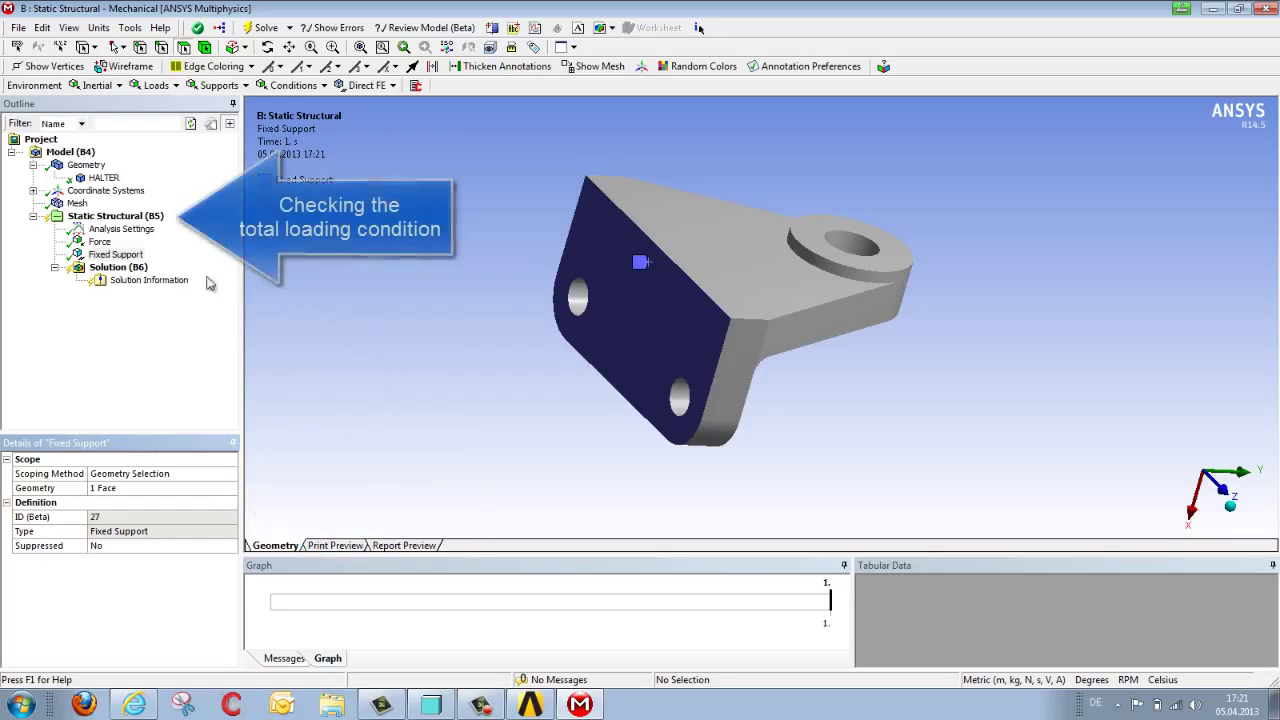
{"action": "left_click", "coordinate": [125, 219]}
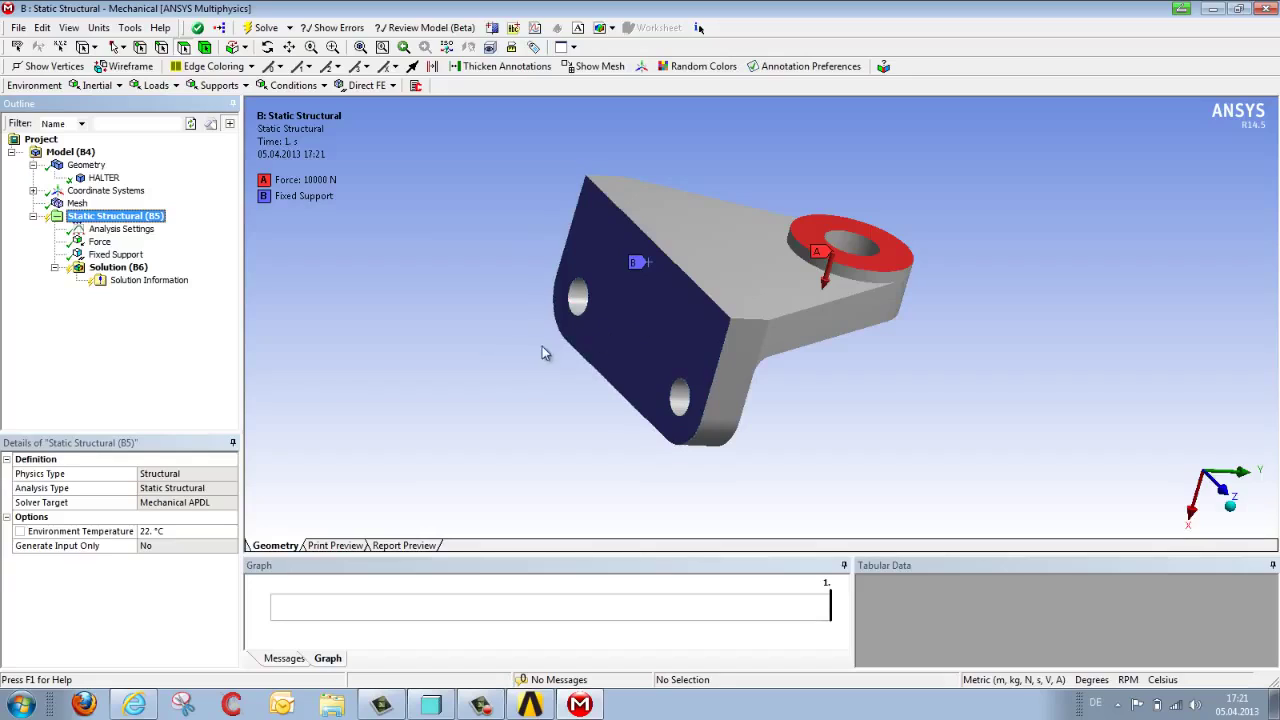
Step: Solve the static structural analysis and check that Solution (B6) reports Done
{"action": "left_click", "coordinate": [262, 29]}
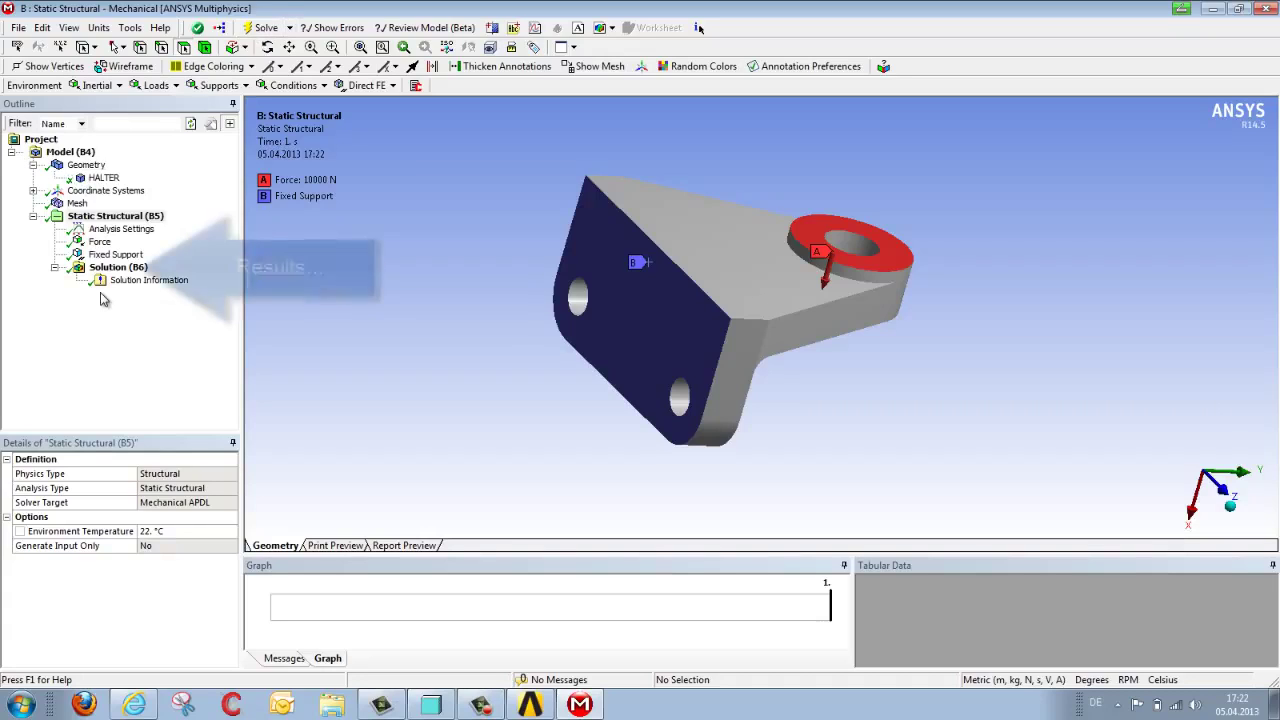
{"action": "left_click", "coordinate": [141, 269]}
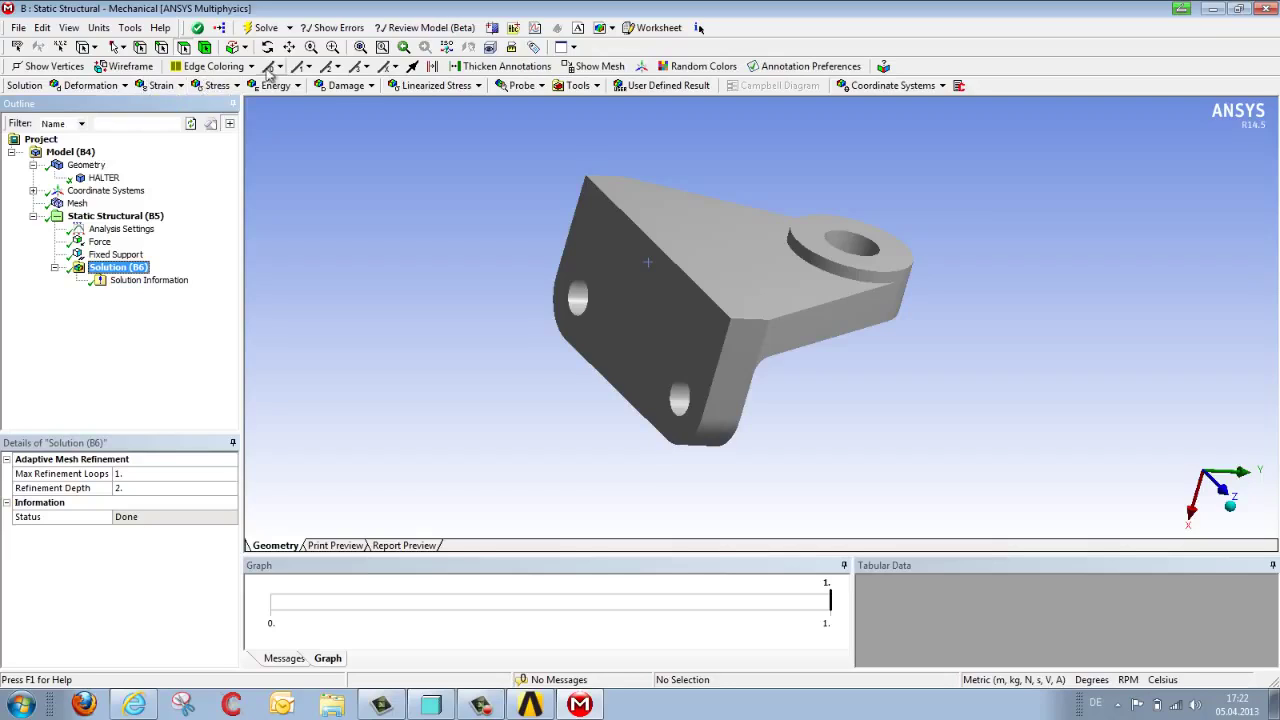
Step: Add and solve Total Deformation (max 3.1399e-4 m) and von-Mises Equivalent Stress (max 2.0128e8 Pa)
{"action": "left_click", "coordinate": [118, 88]}
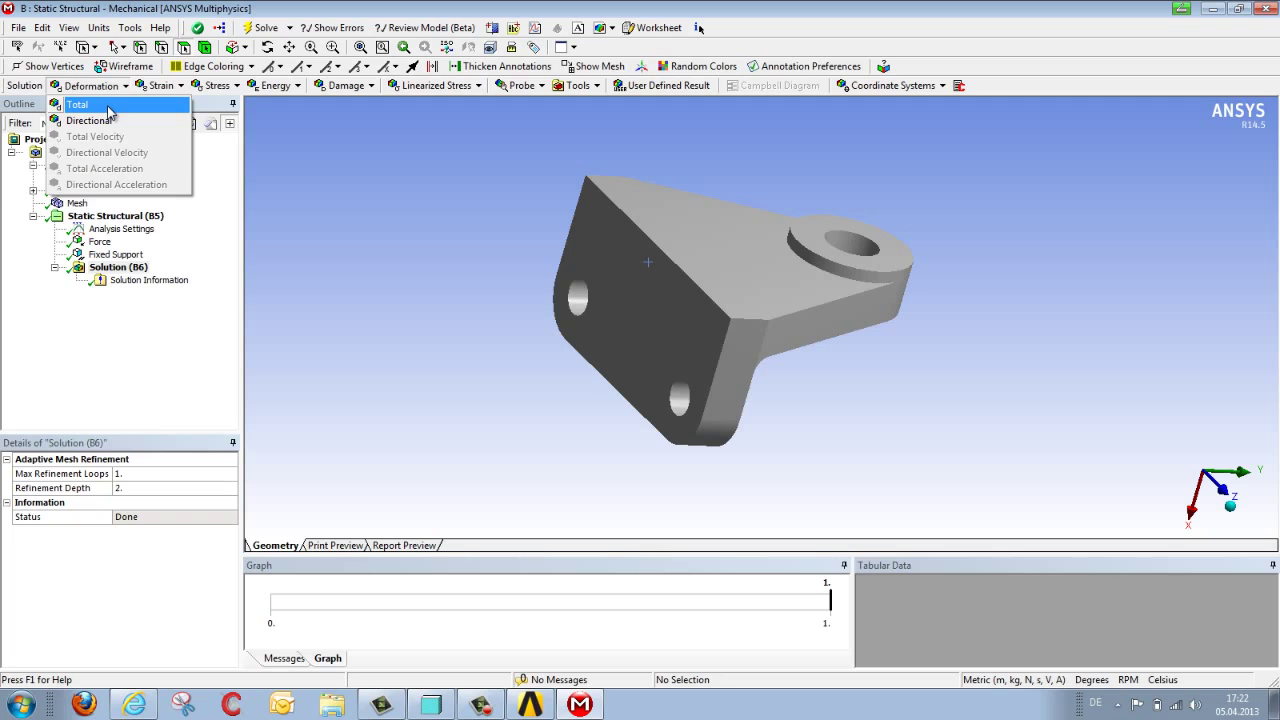
{"action": "left_click", "coordinate": [108, 106]}
{"action": "left_click", "coordinate": [215, 86]}
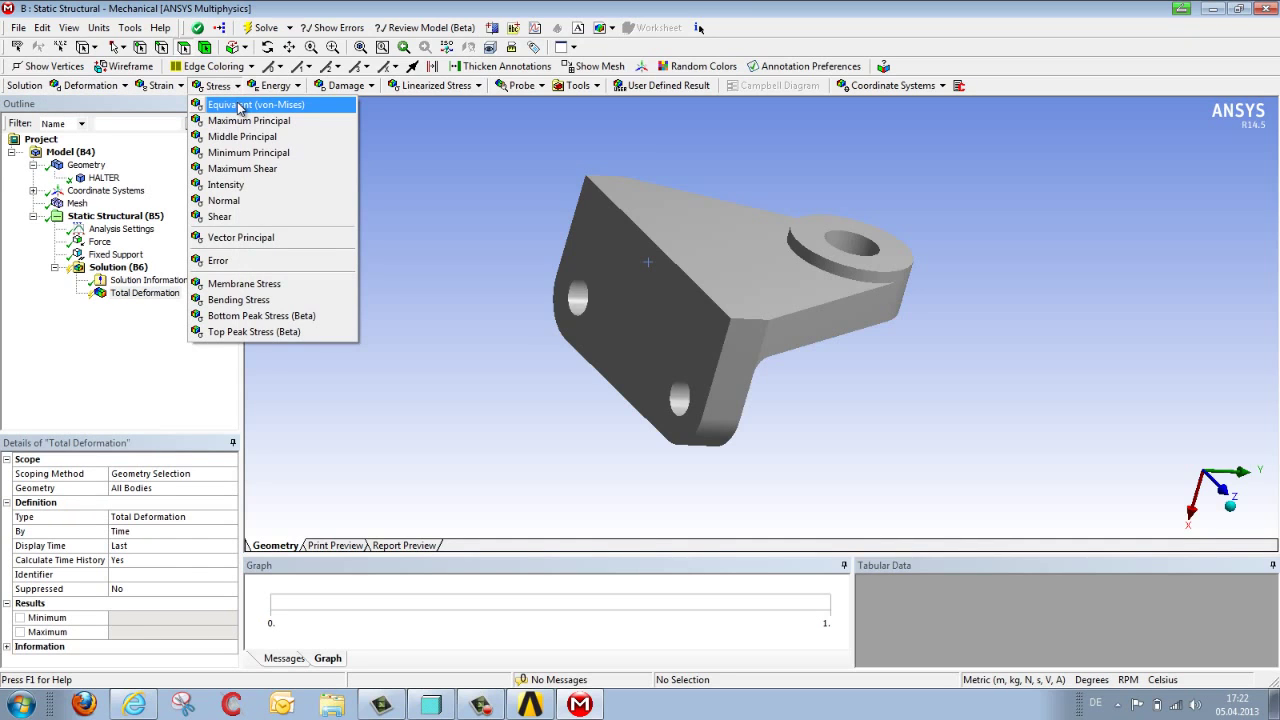
{"action": "left_click", "coordinate": [238, 106]}
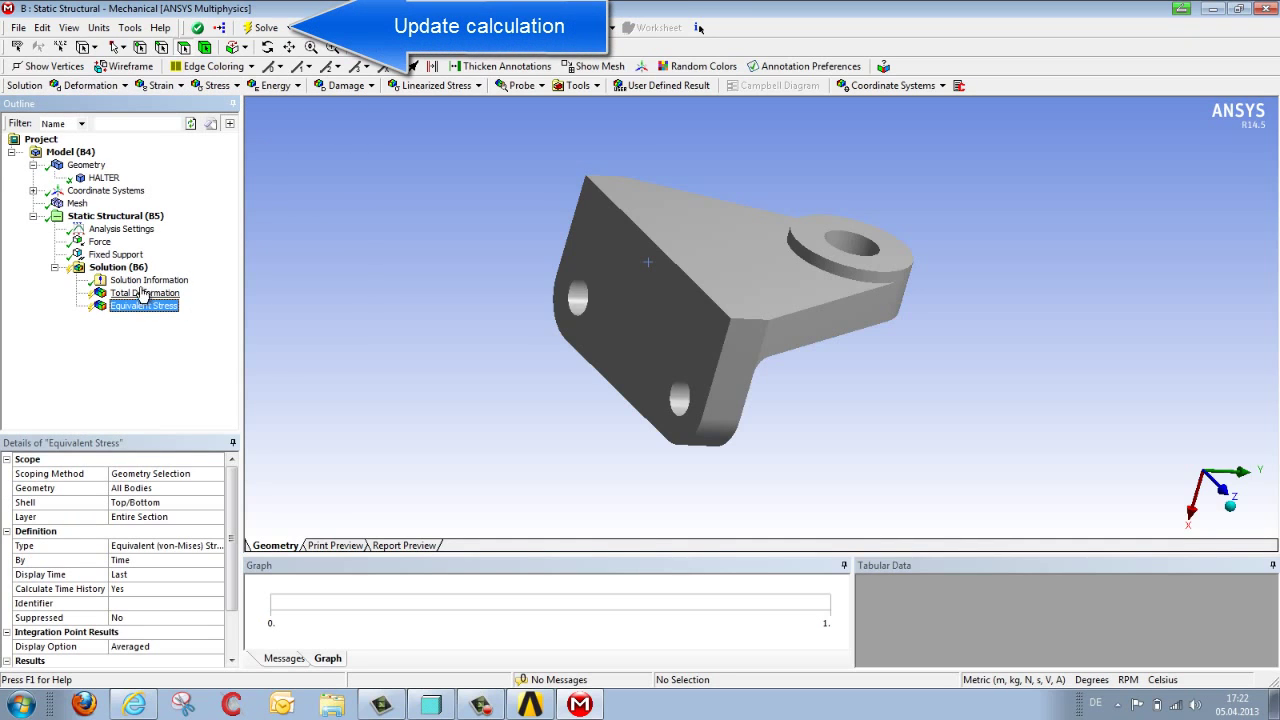
{"action": "left_click", "coordinate": [260, 29]}
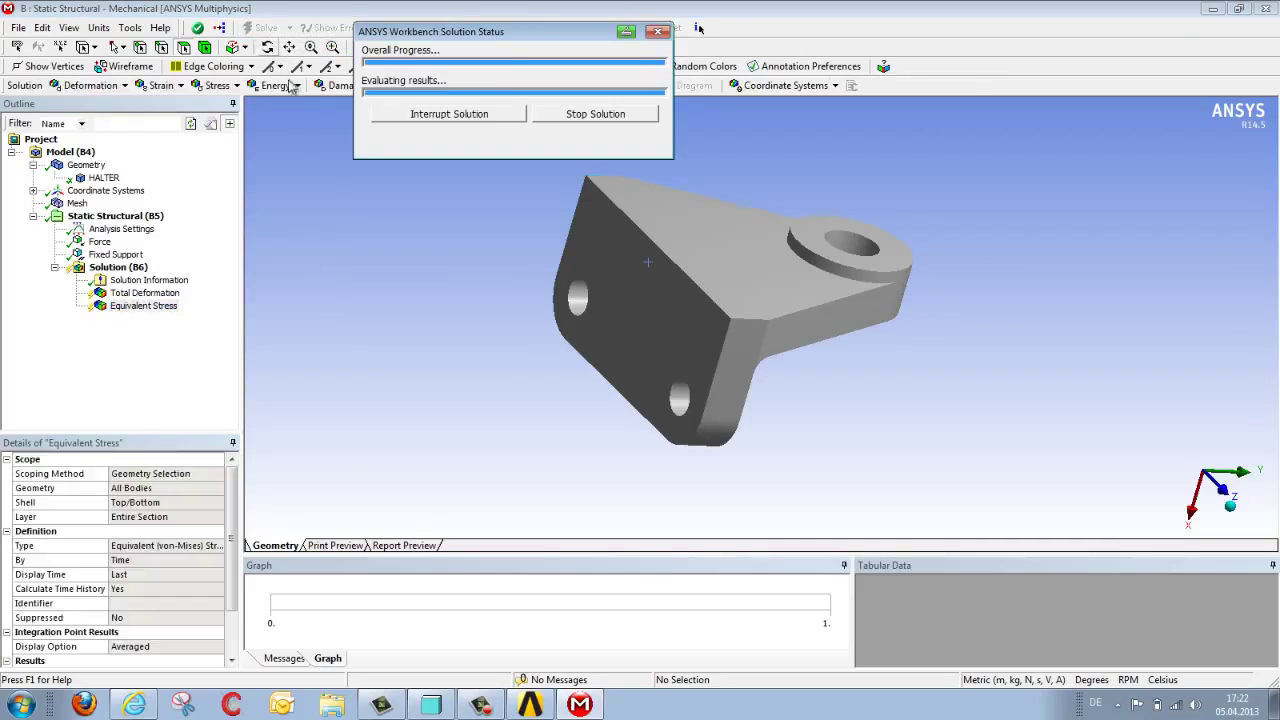
{"action": "left_click", "coordinate": [155, 296]}
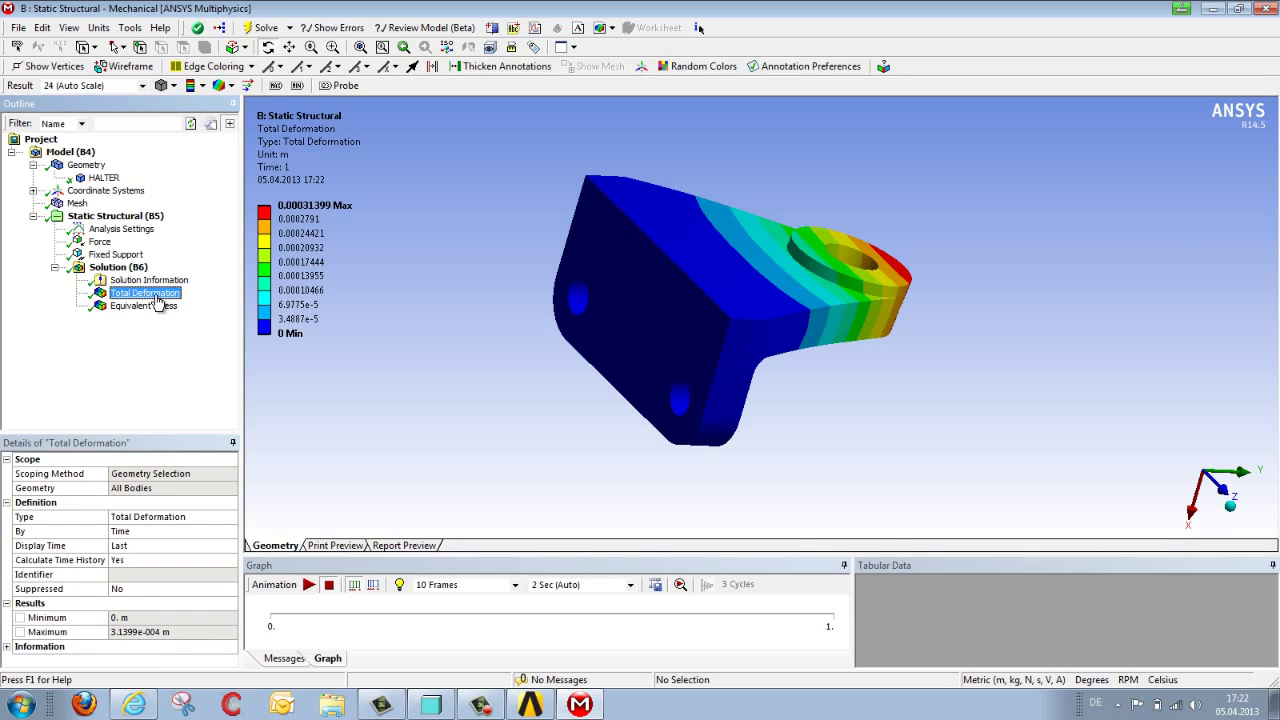
{"action": "left_click", "coordinate": [158, 306]}
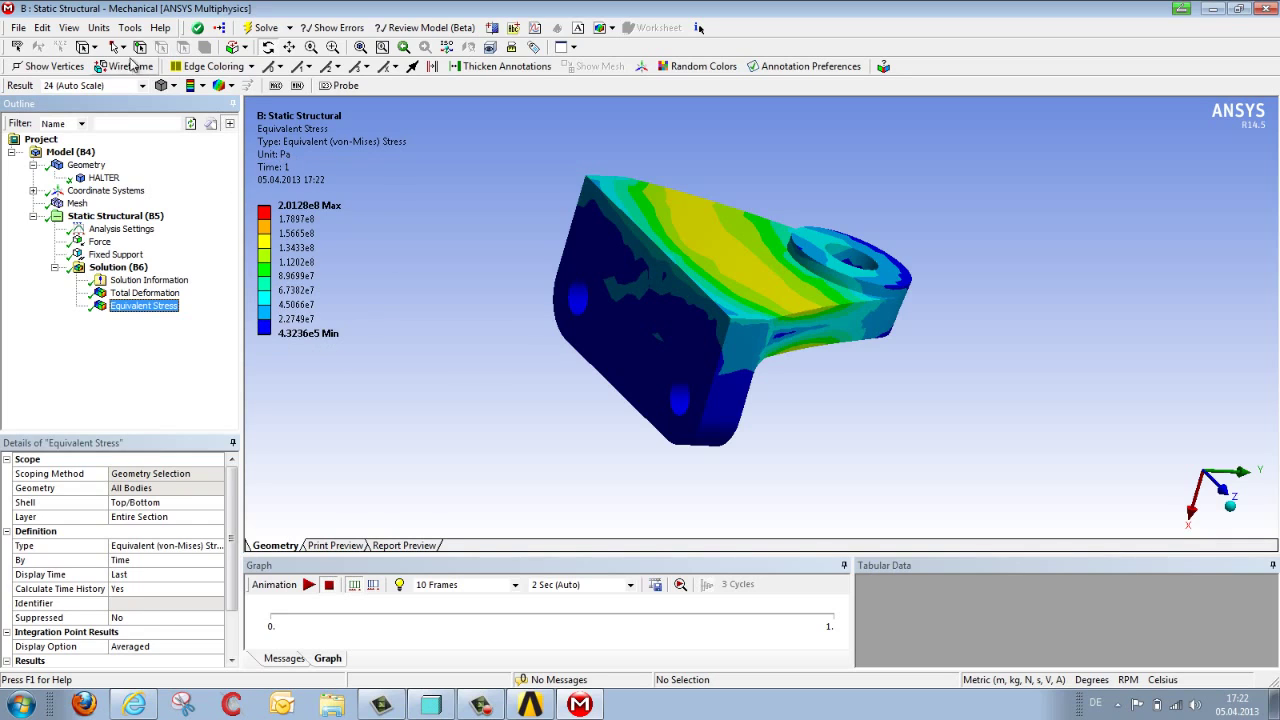
Step: Switch to Metric (mm, kg, N, s, mV, mA) units and inspect deformation (0.31399 mm) and stress (201.28 MPa)
{"action": "left_click", "coordinate": [99, 28]}
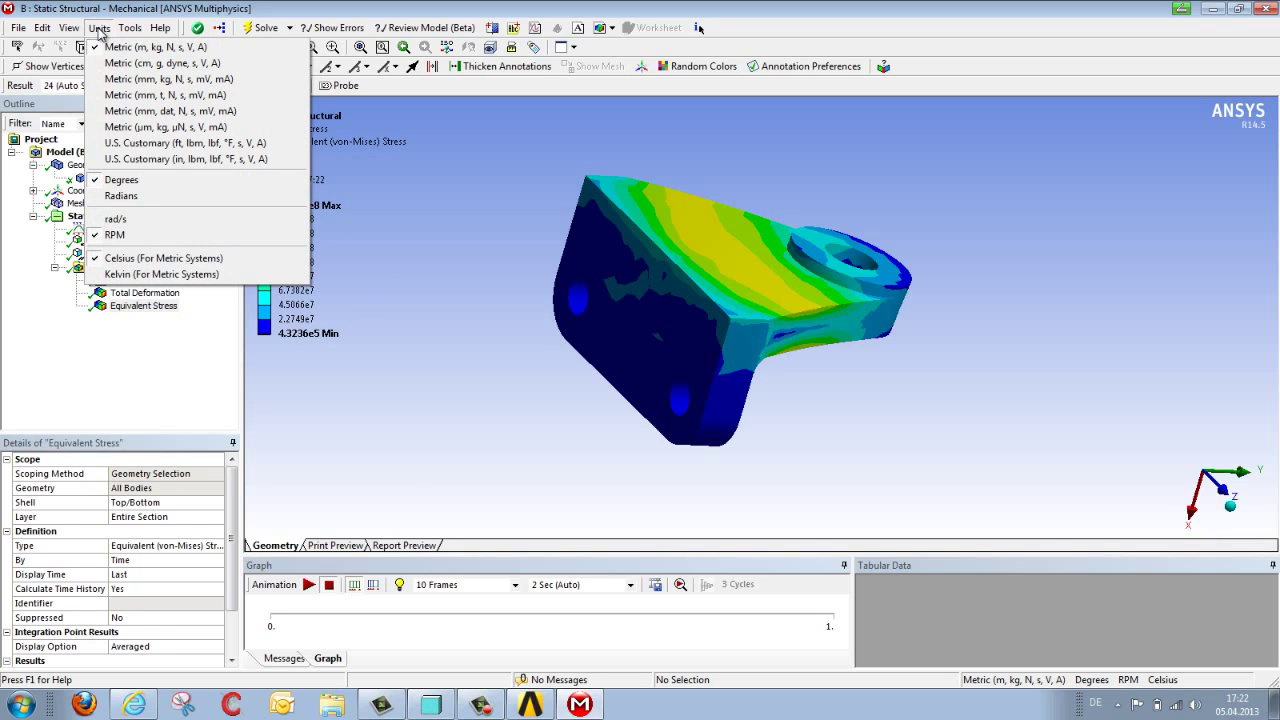
{"action": "left_click", "coordinate": [115, 79]}
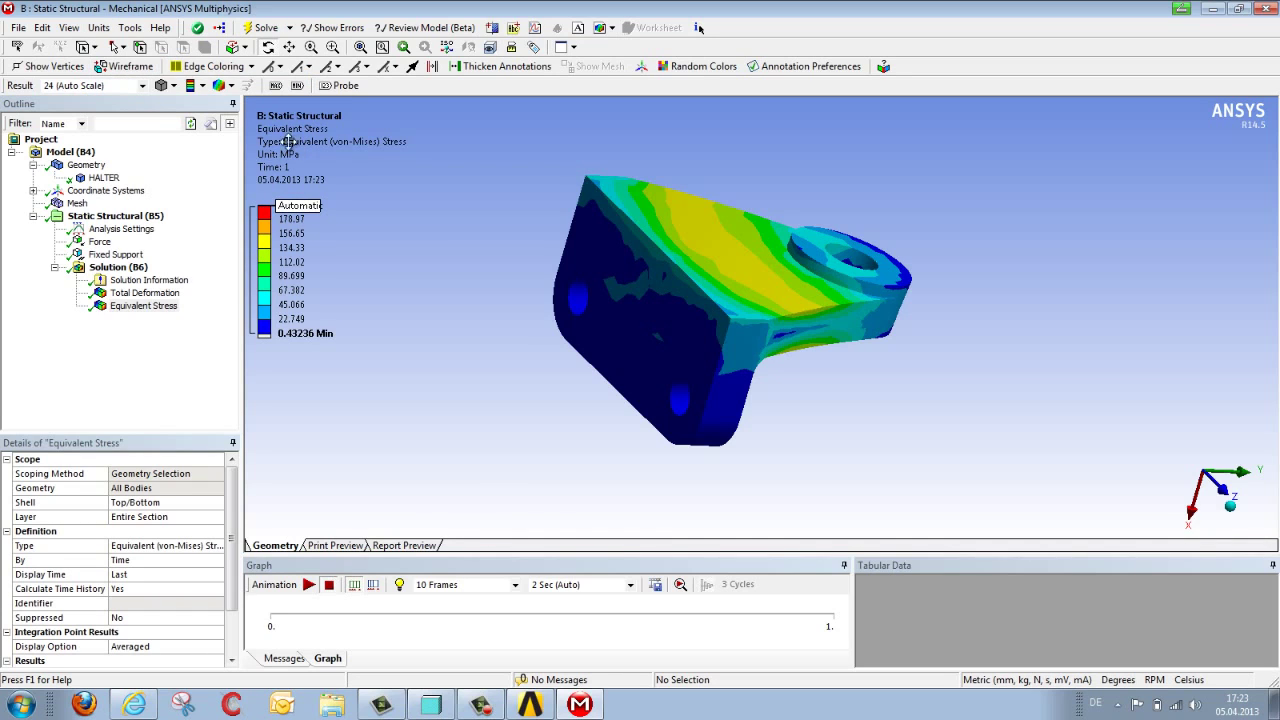
{"action": "left_click", "coordinate": [150, 293]}
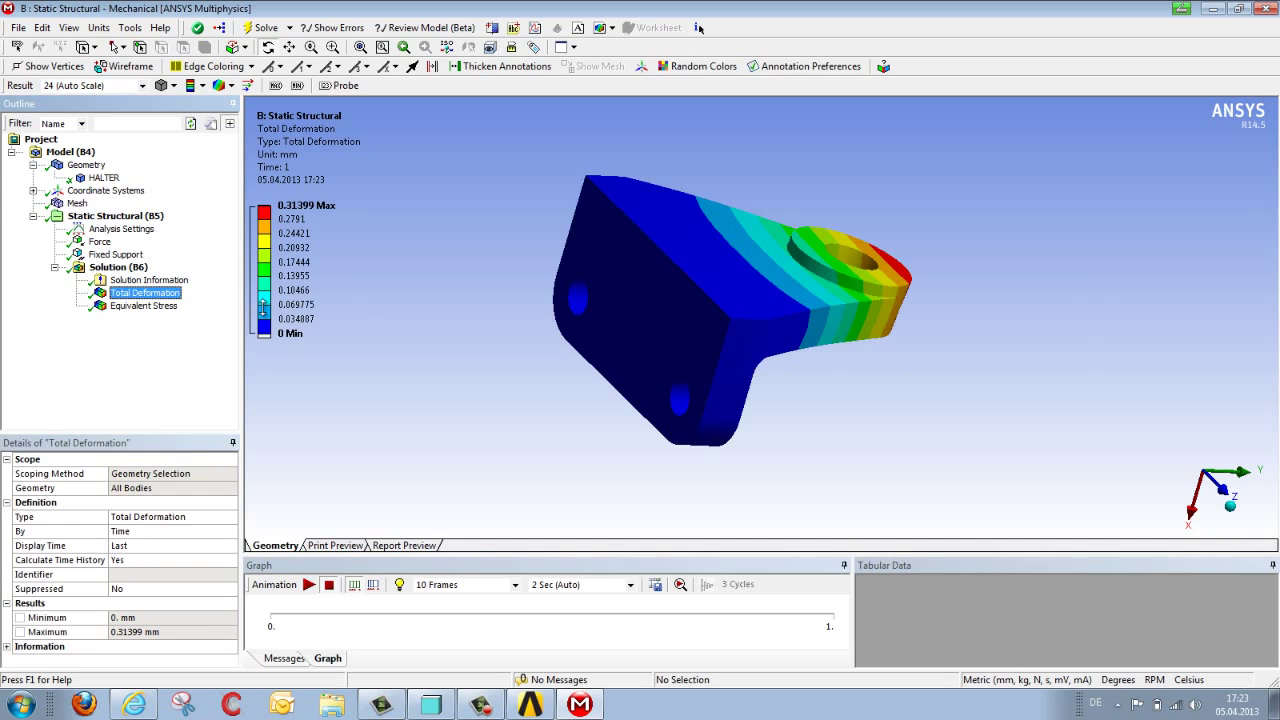
{"action": "left_click_drag", "start_coordinate": [640, 340], "coordinate": [543, 311]}
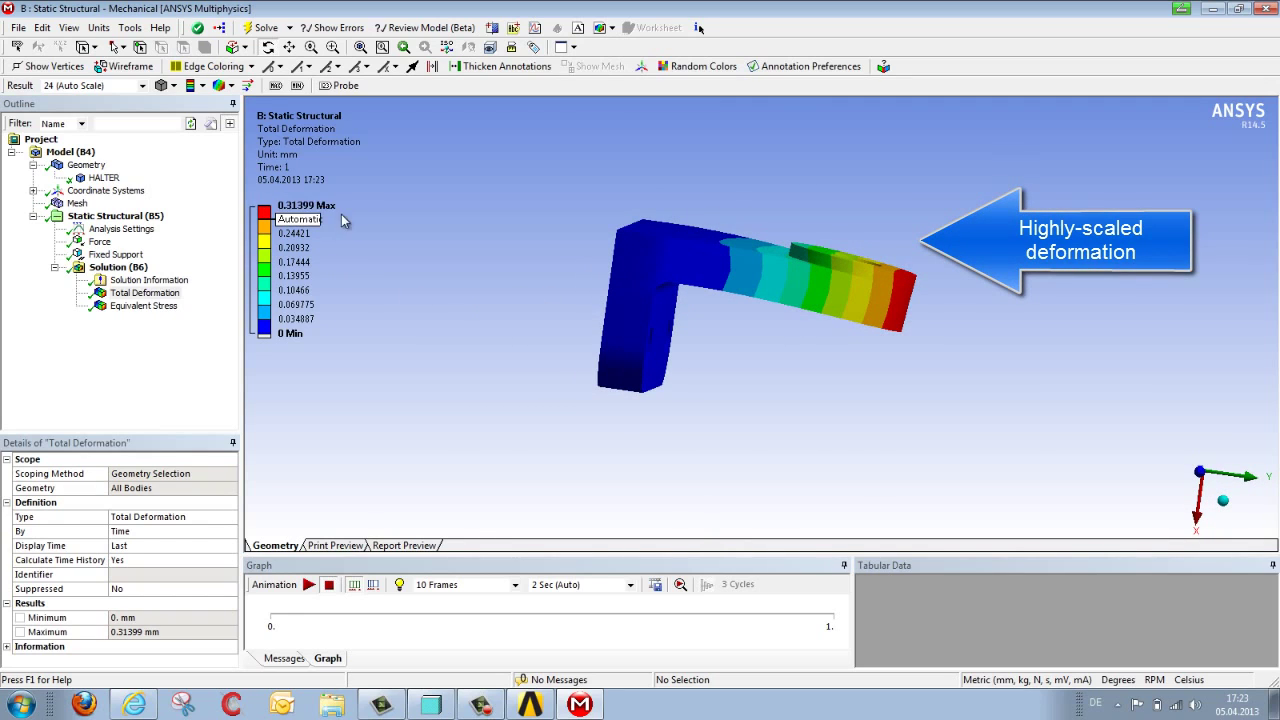
{"action": "left_click_drag", "start_coordinate": [534, 229], "coordinate": [669, 286]}
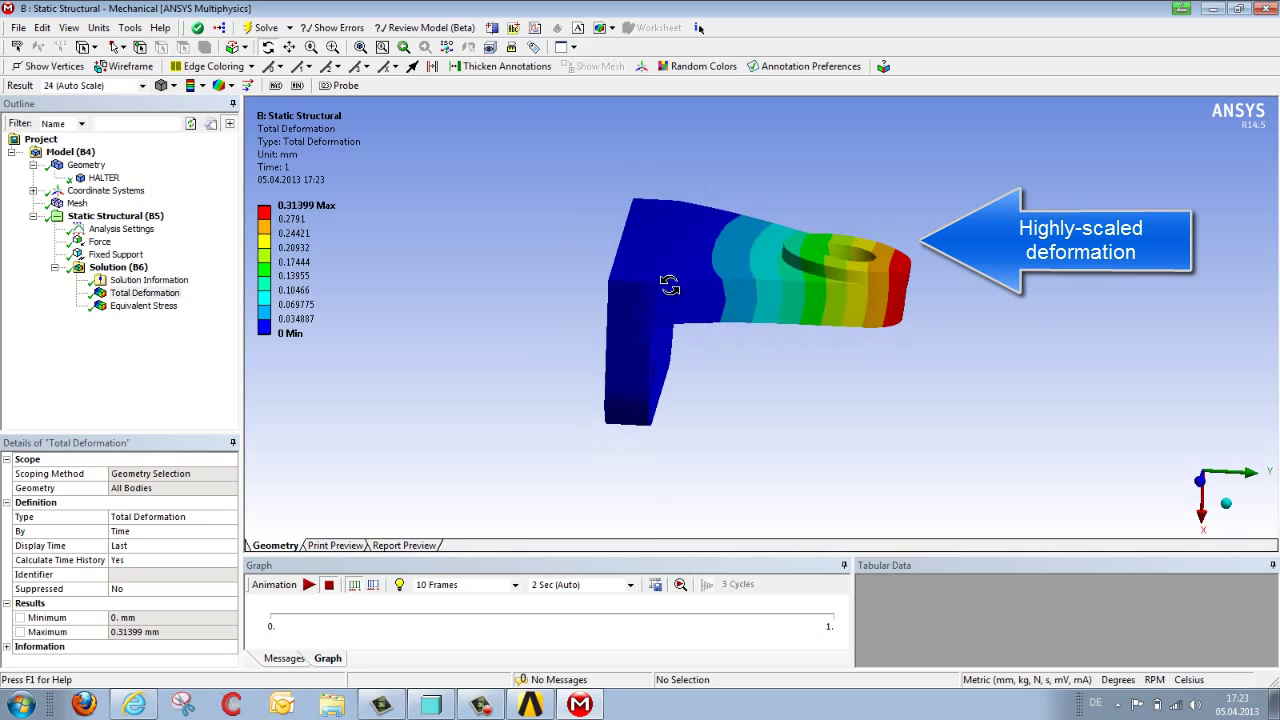
{"action": "scroll", "coordinate": [670, 286], "scroll_direction": "up", "scroll_amount": 3}
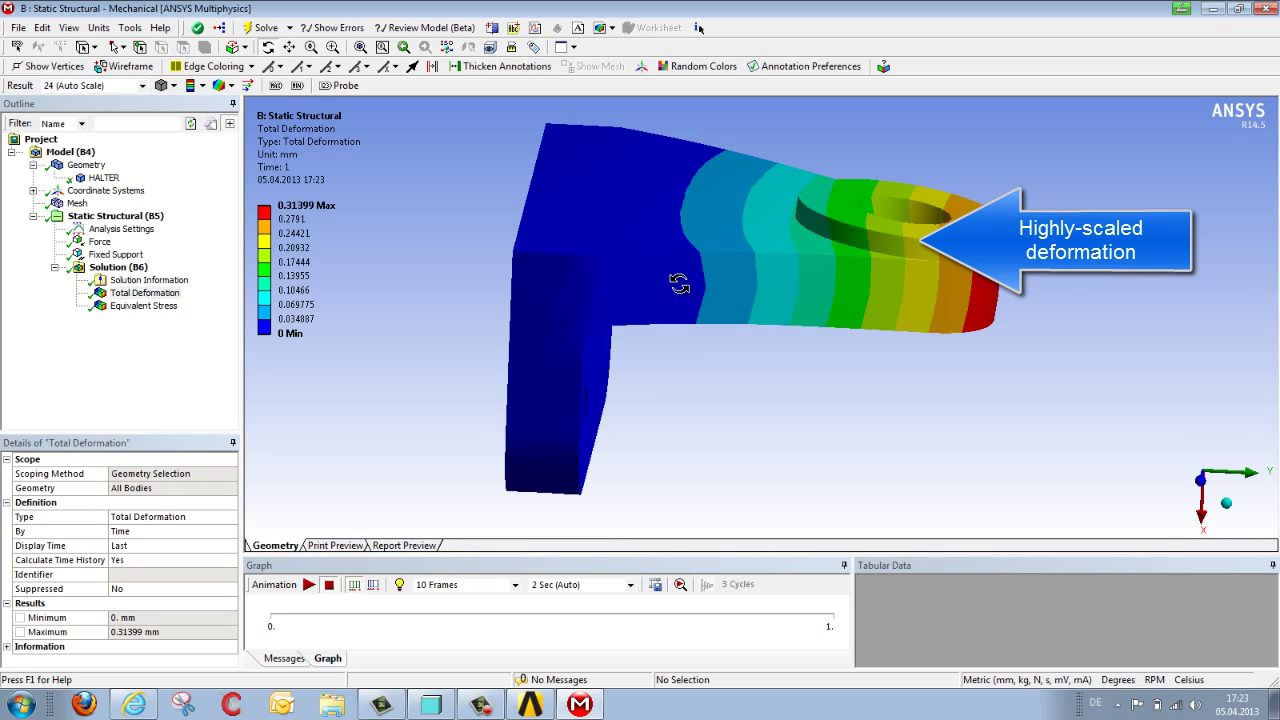
{"action": "mouse_move", "coordinate": [680, 277]}
{"action": "left_mouse_down"}
{"action": "mouse_move", "coordinate": [708, 251]}
{"action": "mouse_move", "coordinate": [691, 263]}
{"action": "left_mouse_up"}
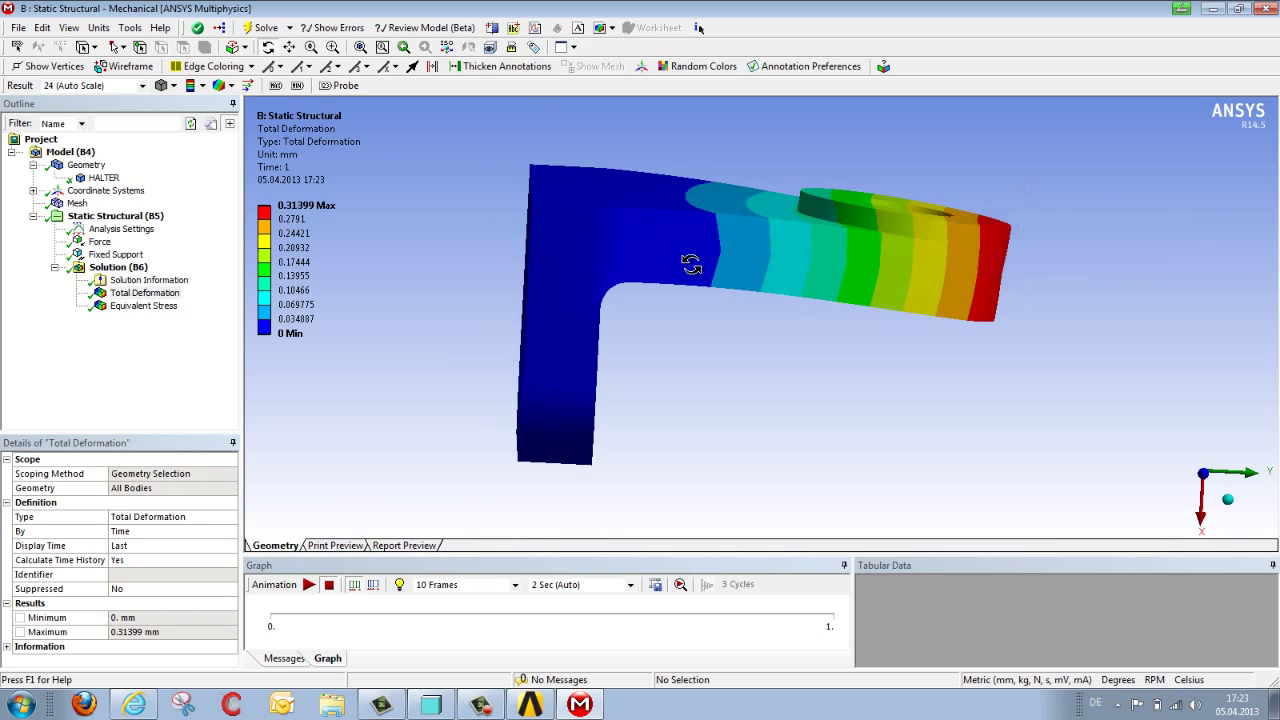
{"action": "left_click", "coordinate": [161, 310]}
{"action": "mouse_move", "coordinate": [614, 300]}
{"action": "left_mouse_down"}
{"action": "mouse_move", "coordinate": [455, 268]}
{"action": "mouse_move", "coordinate": [514, 209]}
{"action": "mouse_move", "coordinate": [471, 249]}
{"action": "mouse_move", "coordinate": [629, 284]}
{"action": "left_mouse_up"}
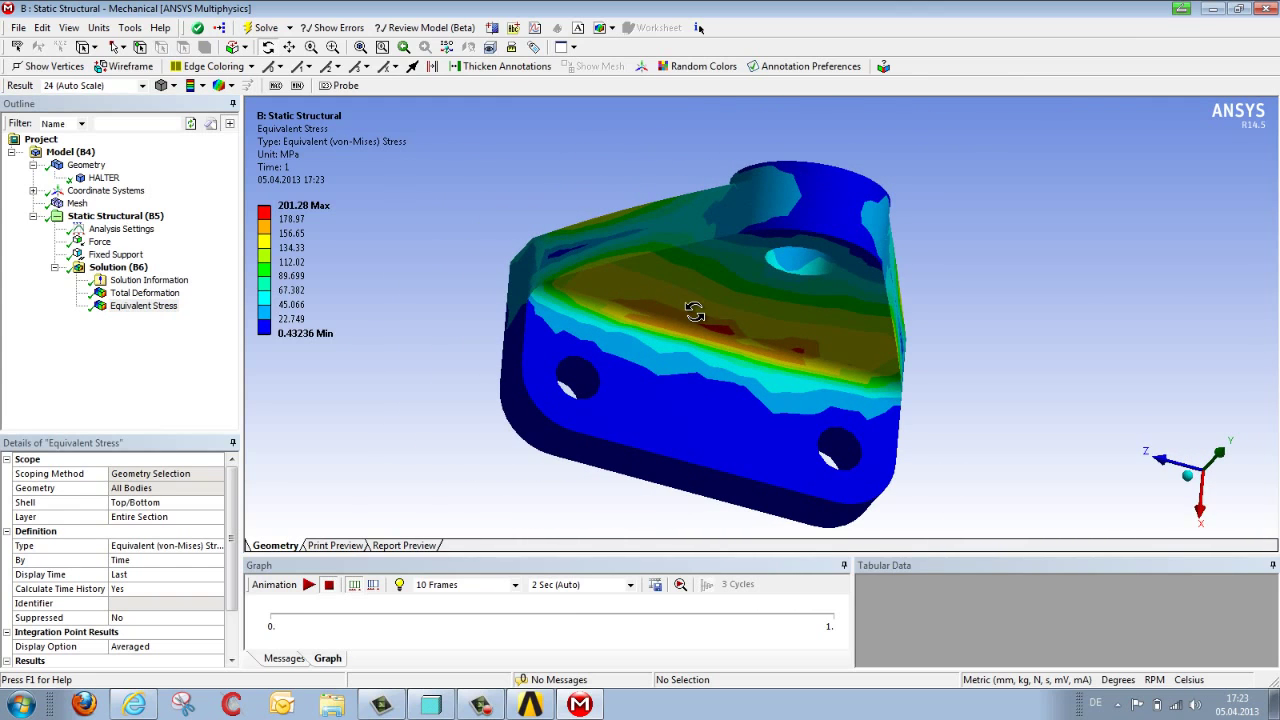